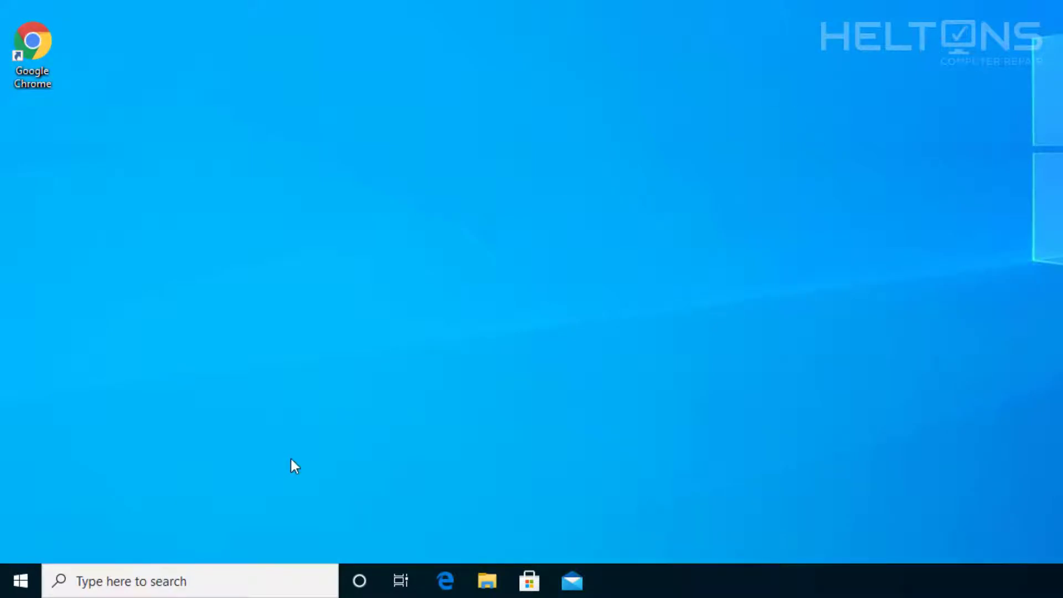
# - Search Windows for "local group policy editor" and open the Edit group policy result
pyautogui.click(8, 586)
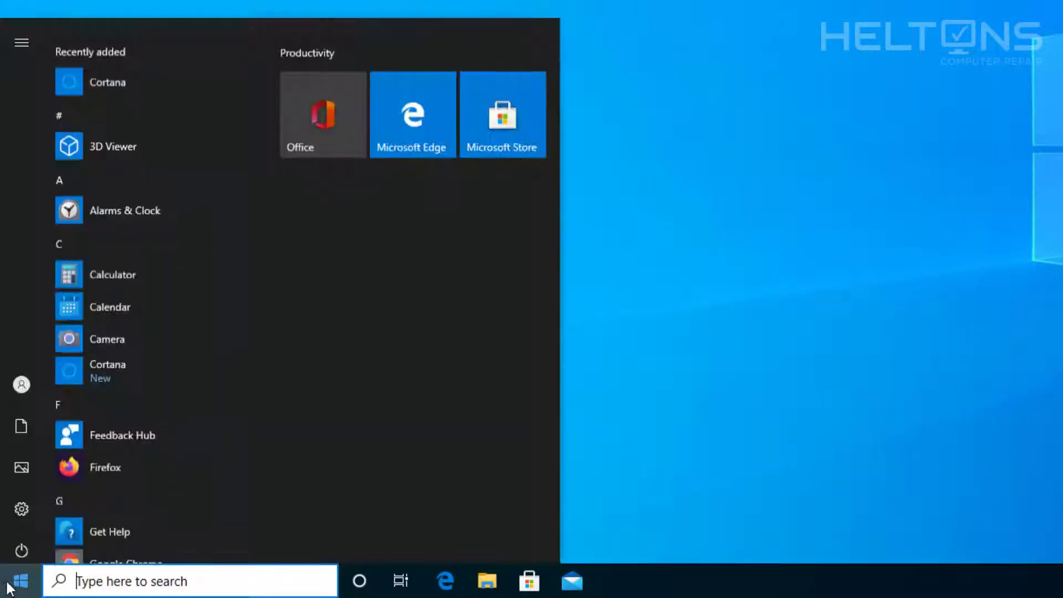
pyautogui.click(141, 581)
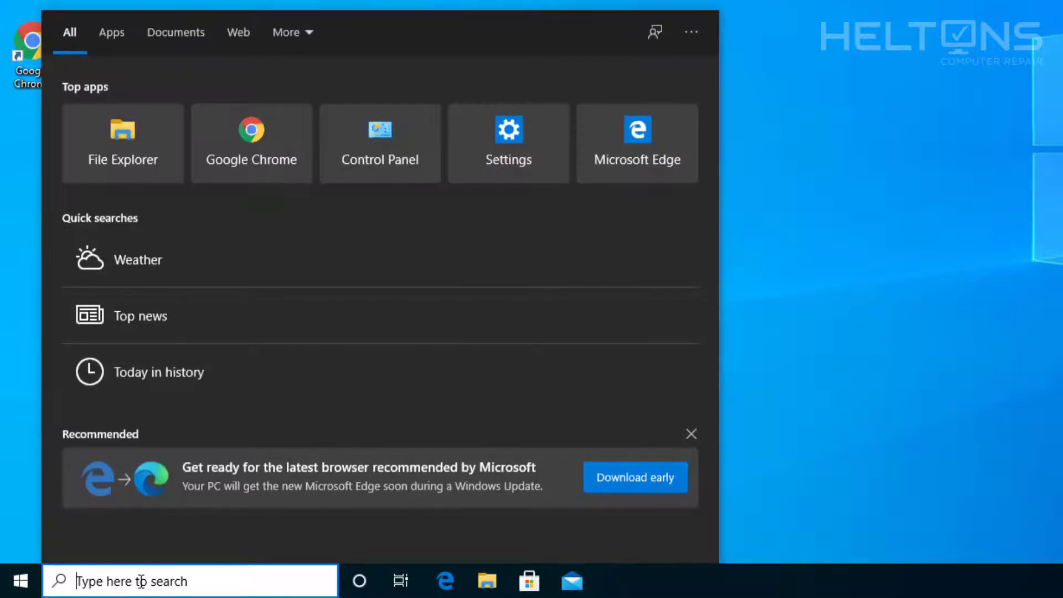
pyautogui.write('local grou')
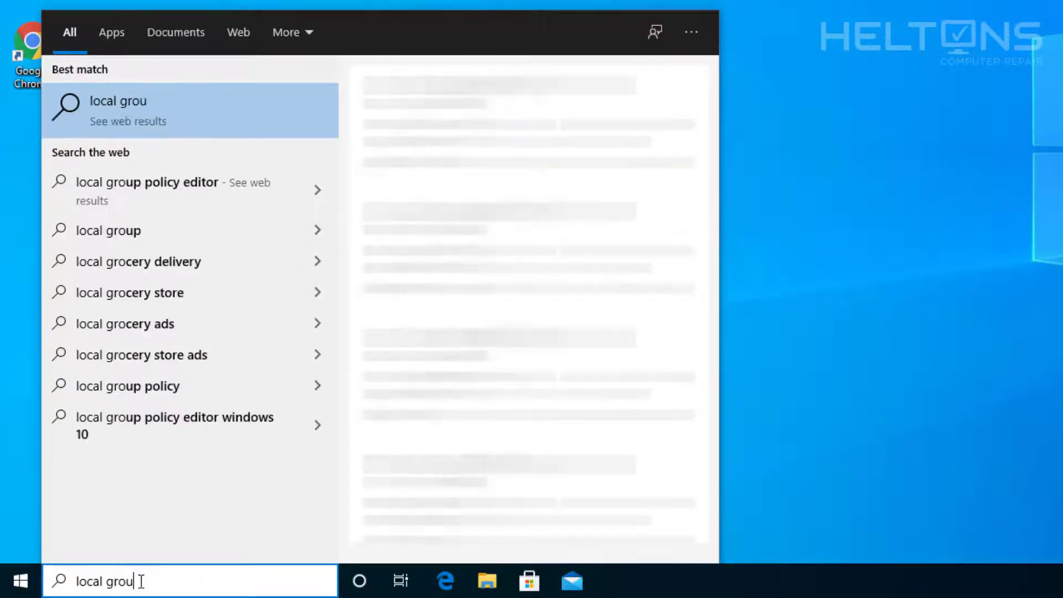
pyautogui.write('p polo')
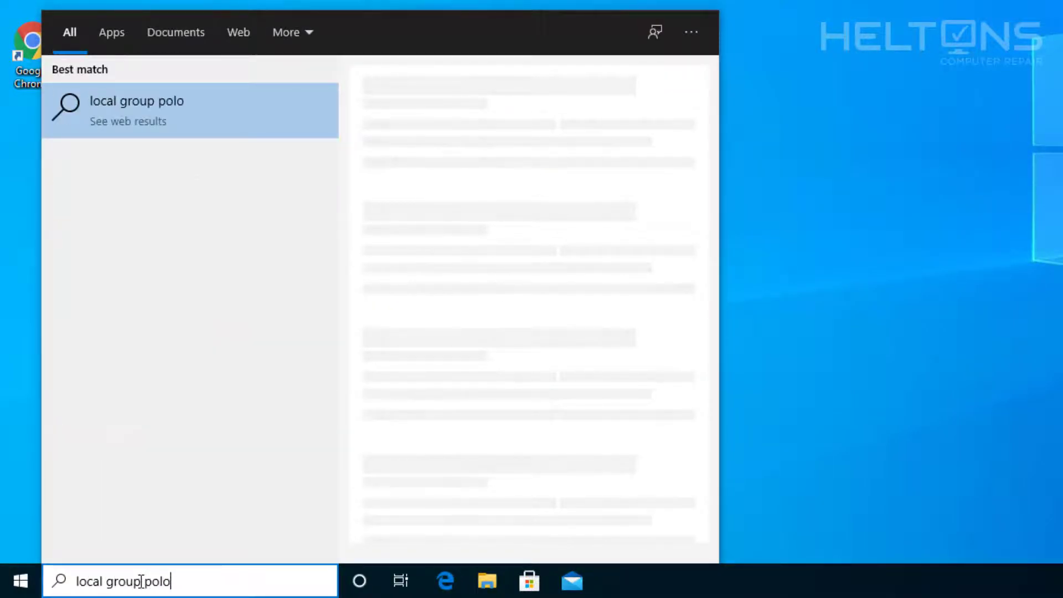
pyautogui.press('BackSpace')
pyautogui.write('i')
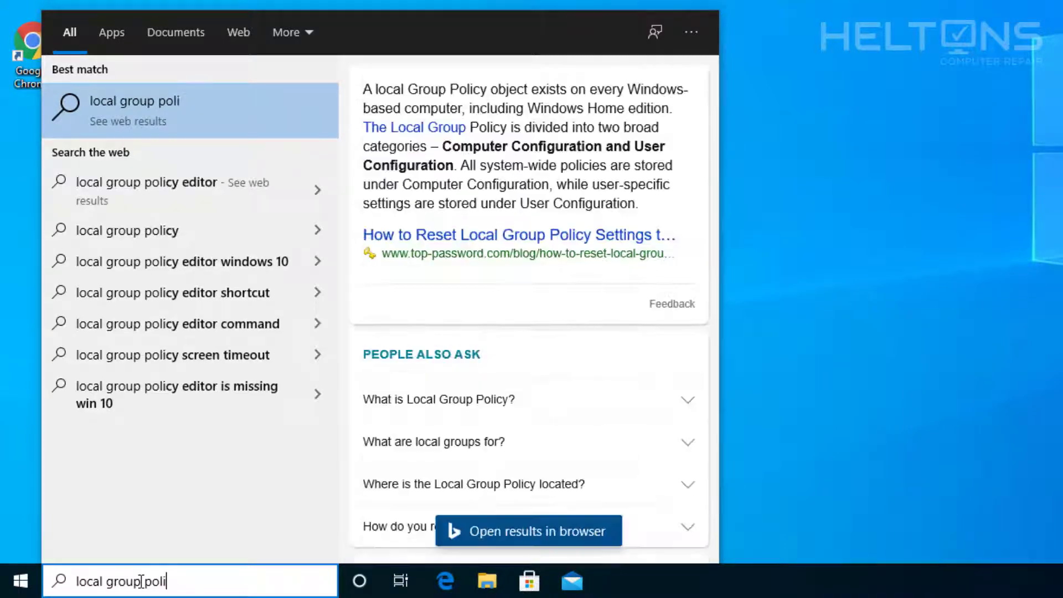
pyautogui.write('cy editor')
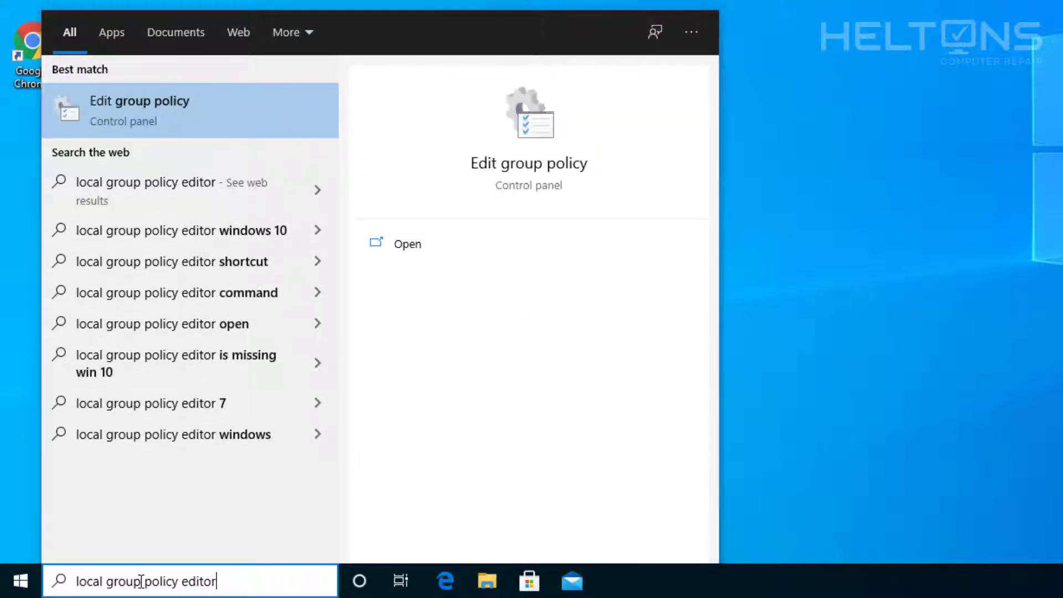
pyautogui.click(181, 109)
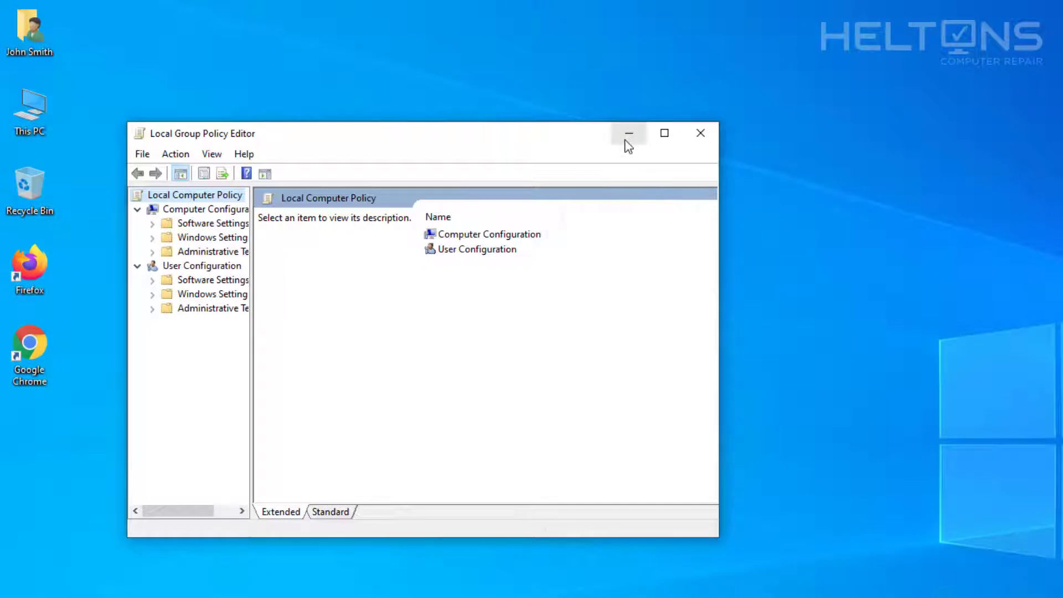
# - Maximize the policy editor and open Windows Logon Options under Computer Configuration > Administrative Templates > Windows Components
pyautogui.click(667, 133)
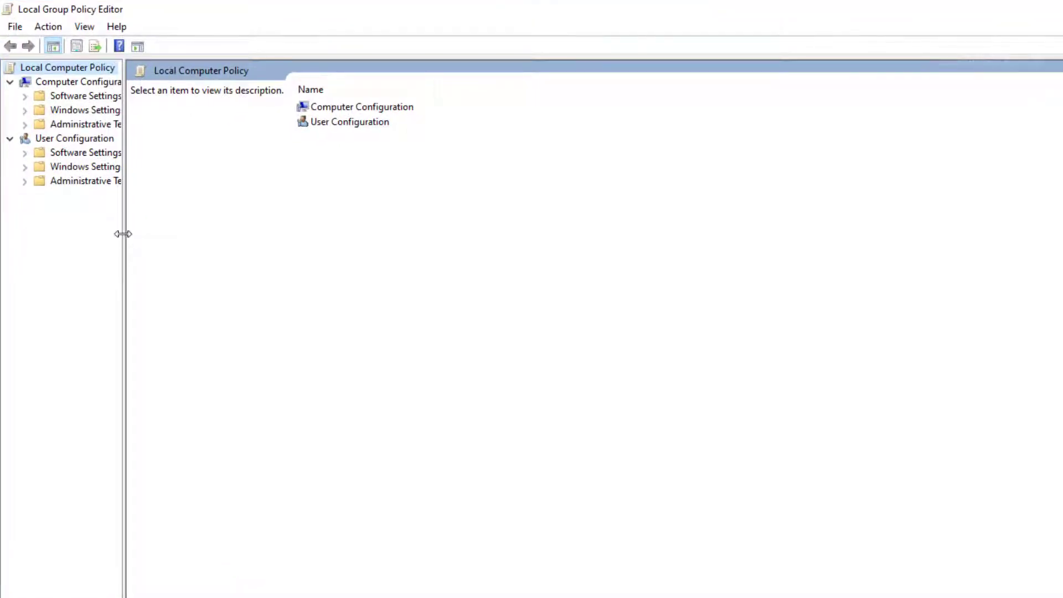
pyautogui.moveTo(123, 234); pyautogui.dragTo(183, 236)
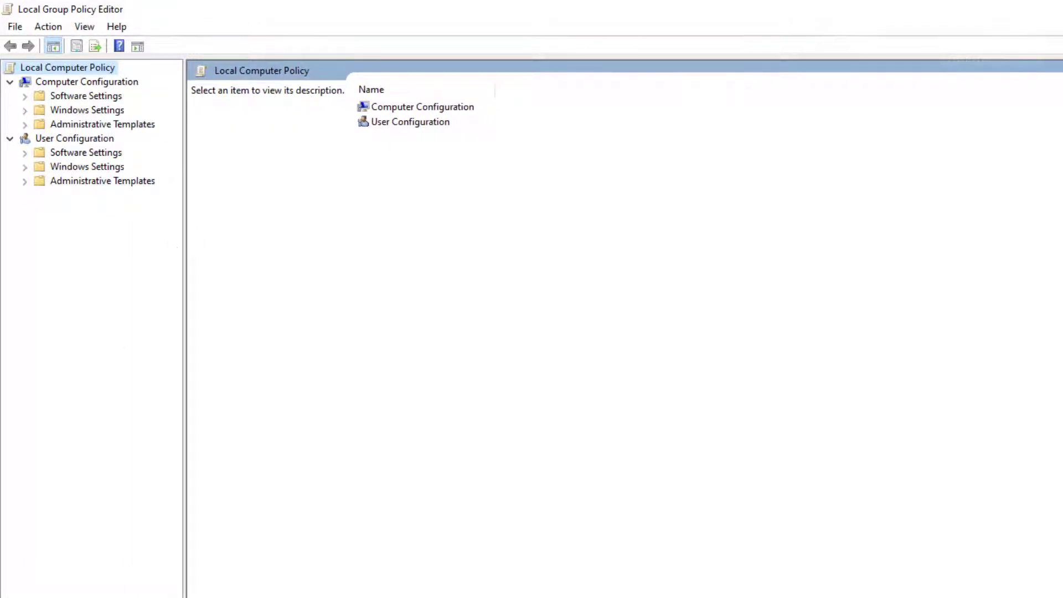
pyautogui.click(94, 82)
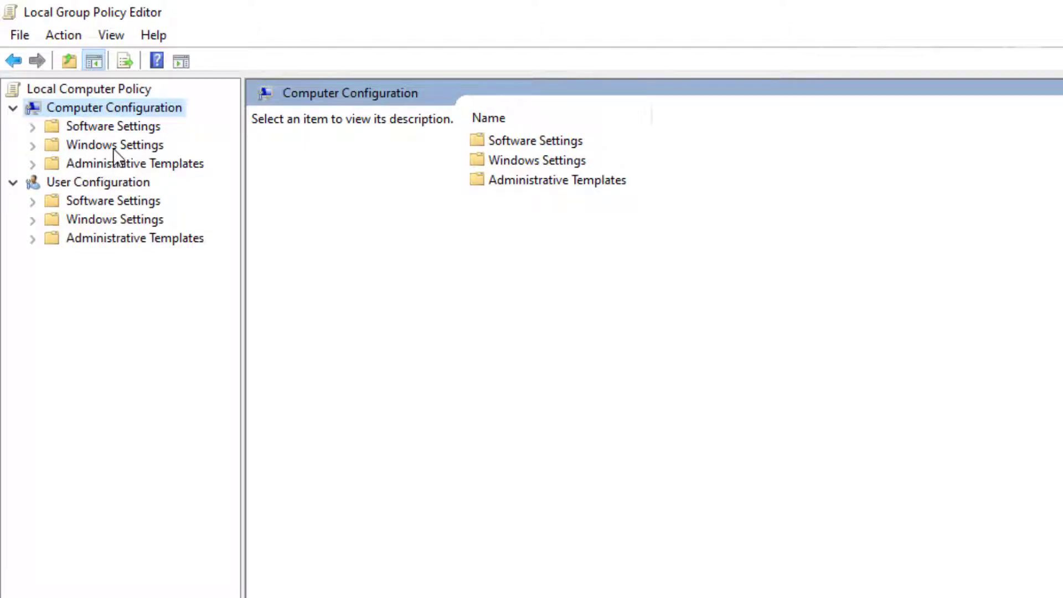
pyautogui.doubleClick(116, 162)
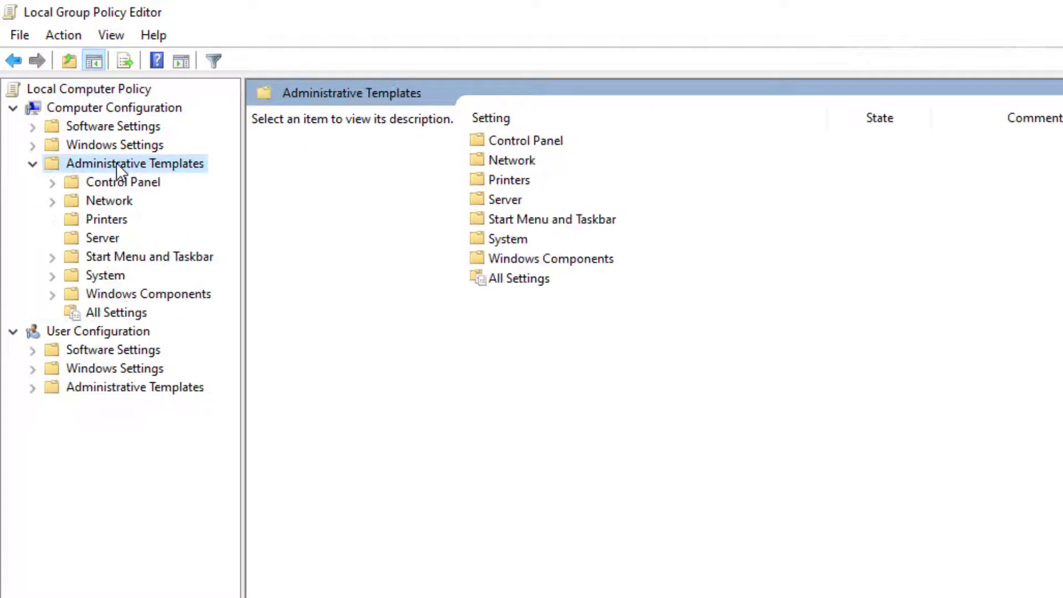
pyautogui.doubleClick(111, 294)
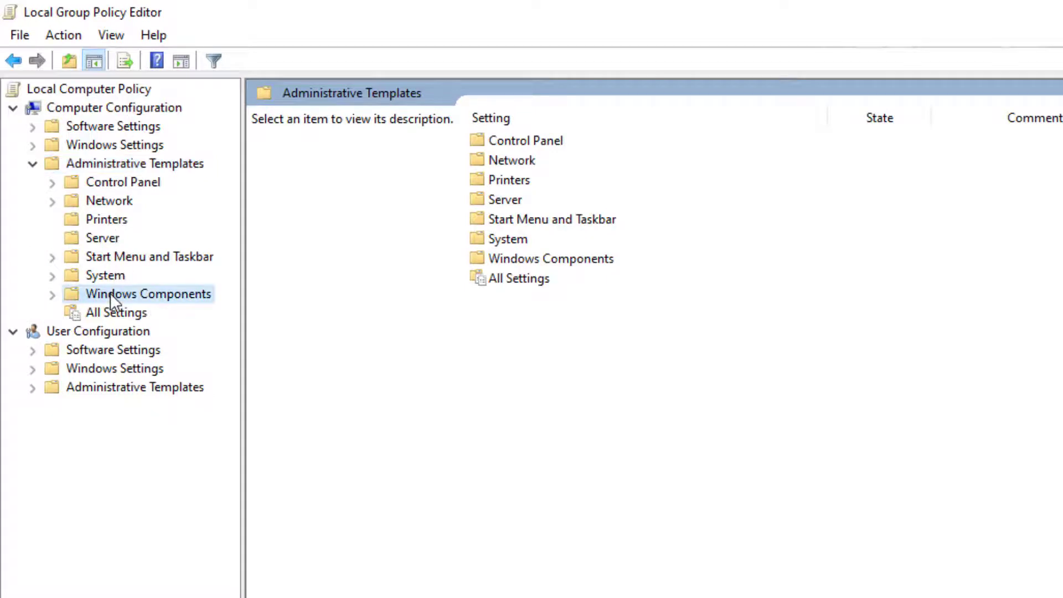
pyautogui.scroll(-11, 111, 388)
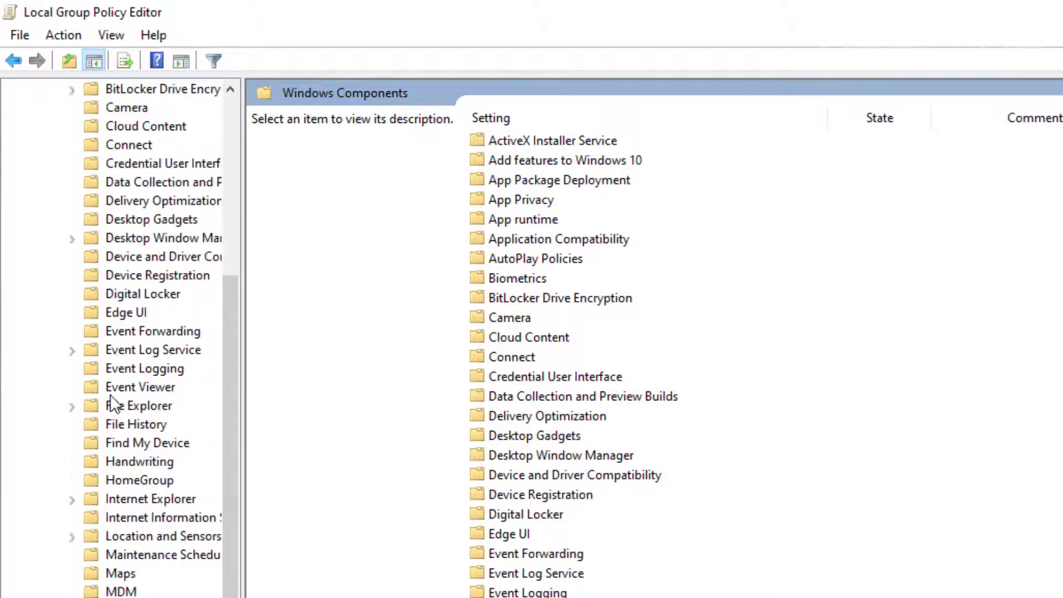
pyautogui.scroll(-3, 118, 401)
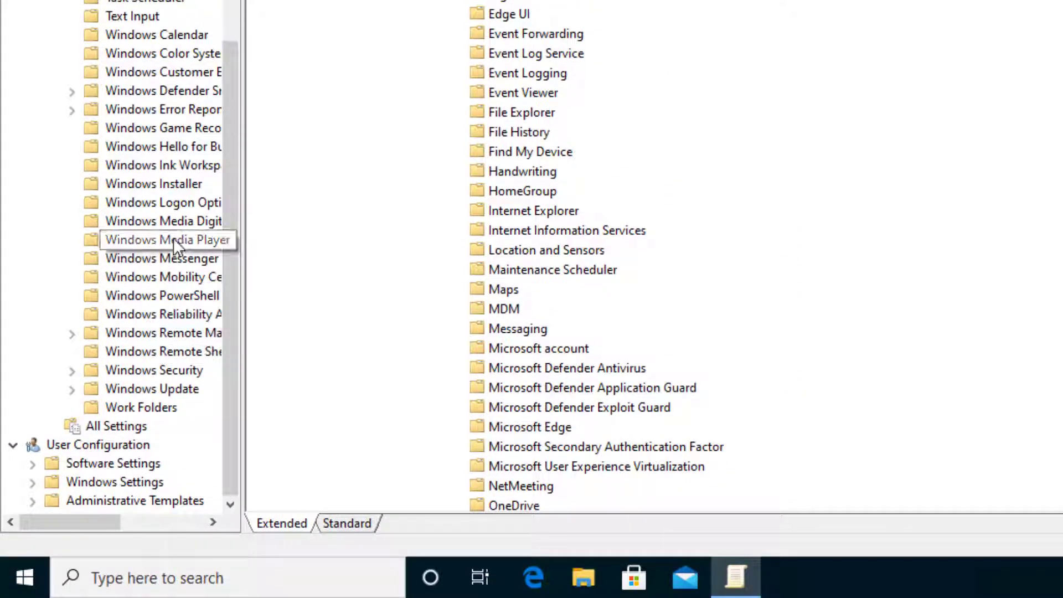
pyautogui.click(179, 205)
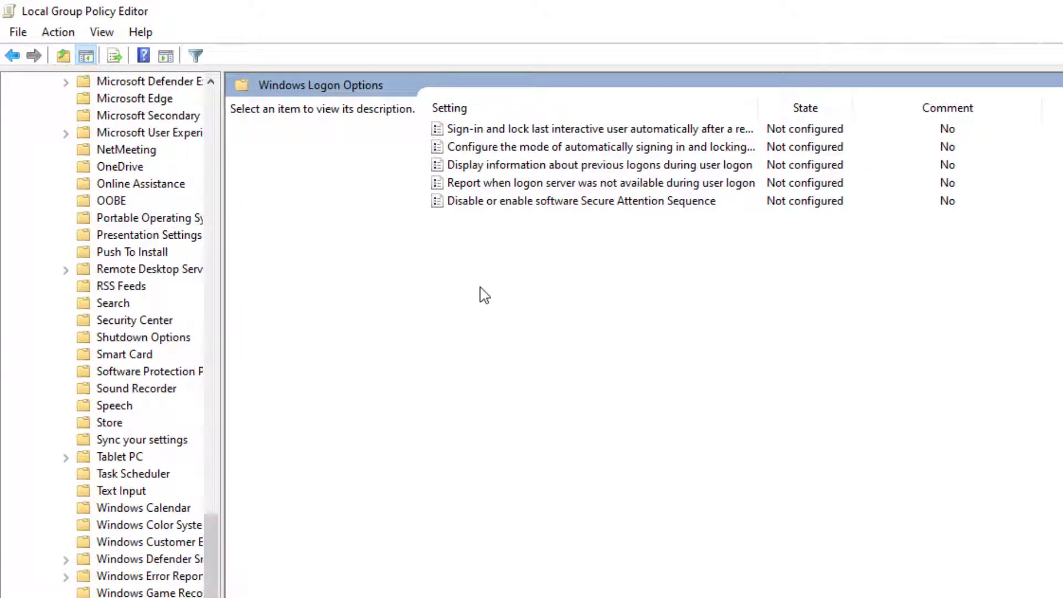
# - Set the policy "Display information about previous logons during user logon" to Enabled, apply it, and close the editor
pyautogui.click(519, 171)
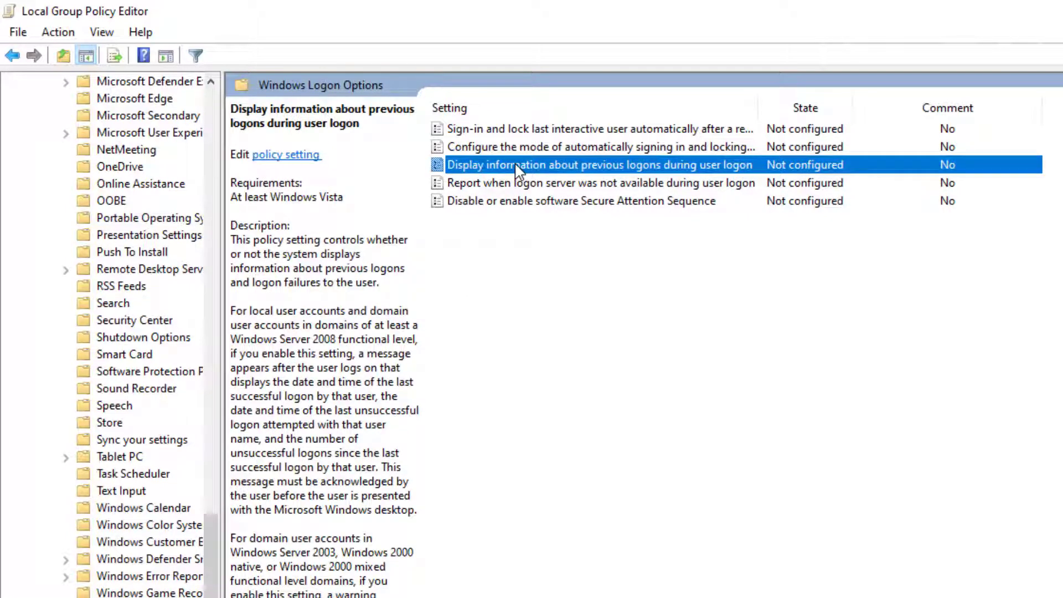
pyautogui.doubleClick(520, 171)
pyautogui.click(77, 144)
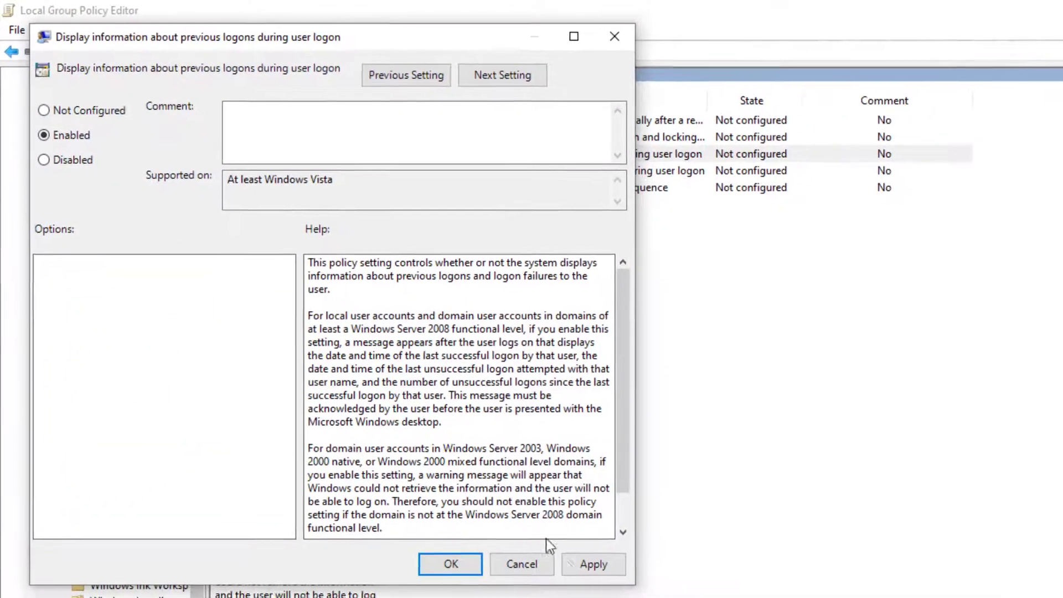
pyautogui.click(570, 560)
pyautogui.click(443, 560)
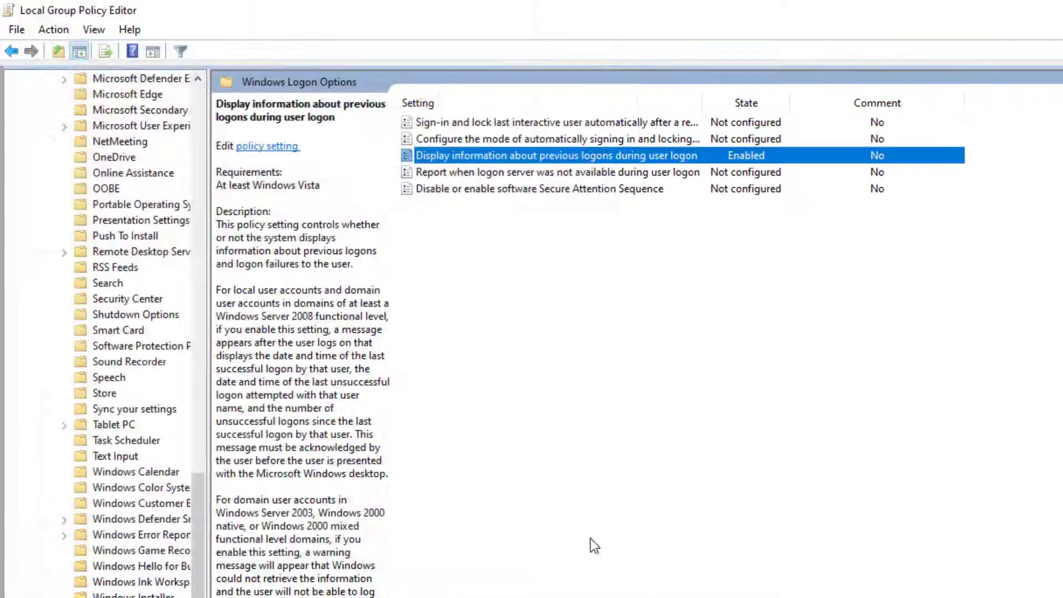
pyautogui.click(796, 431)
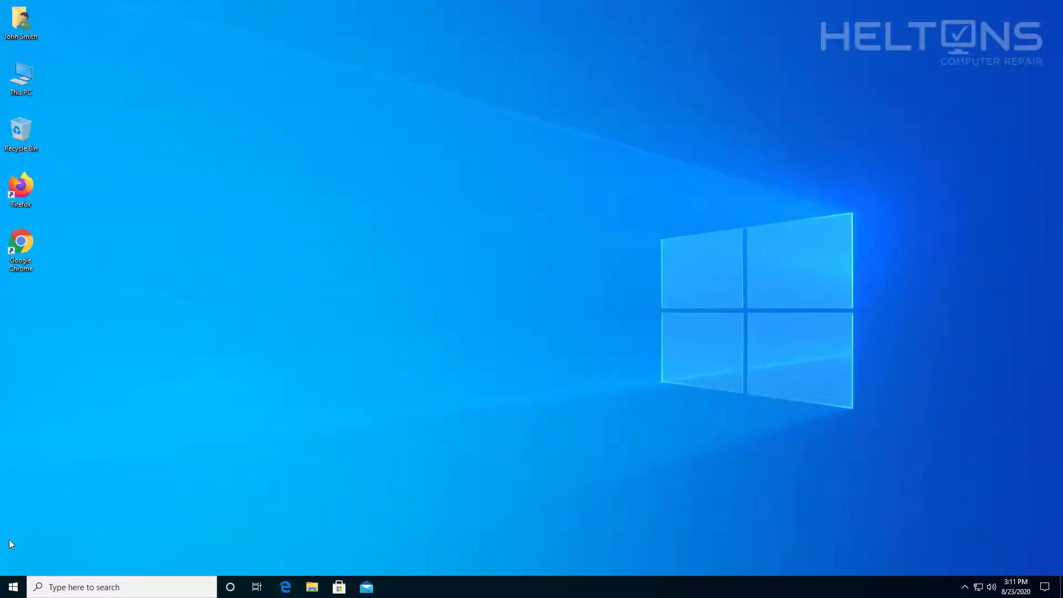
# - Sign out of the current Windows account to test the enabled logon policy
pyautogui.click(12, 587)
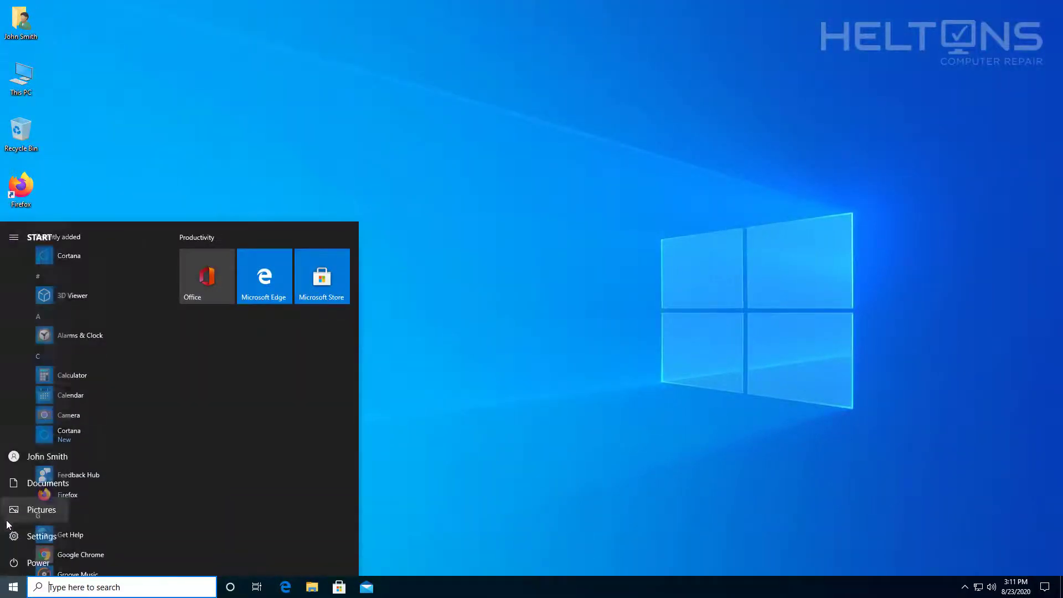
pyautogui.click(21, 461)
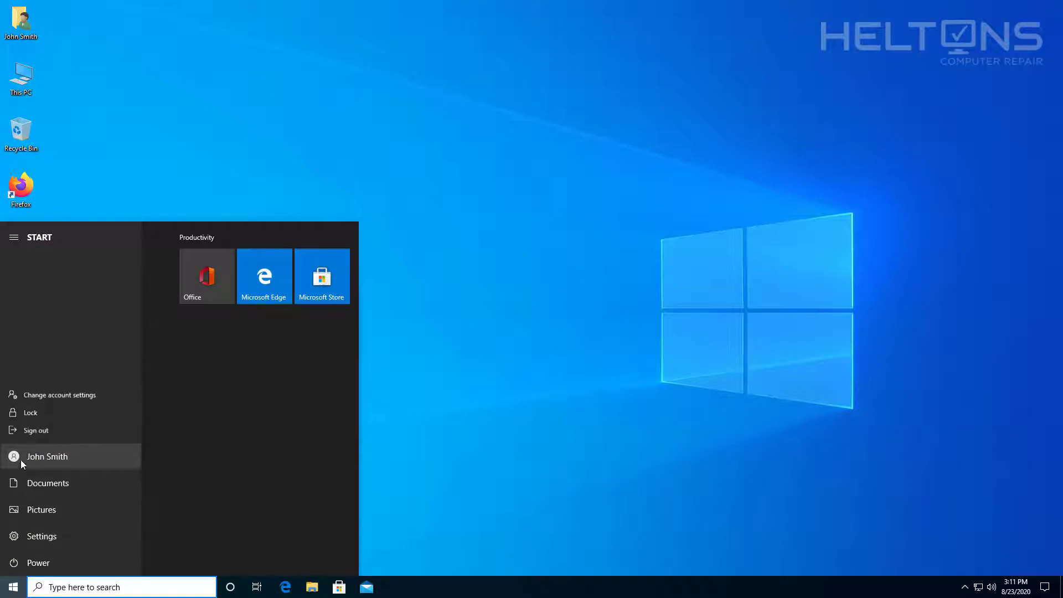
pyautogui.click(20, 427)
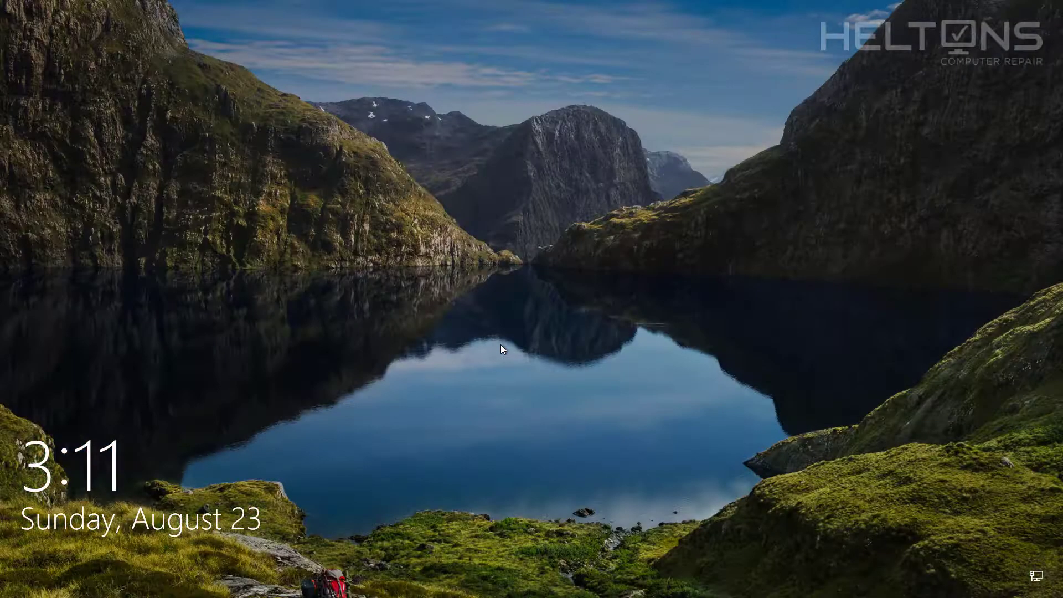
# - Sign back in to Windows with the account password and acknowledge the sign-in information message
pyautogui.click(502, 345)
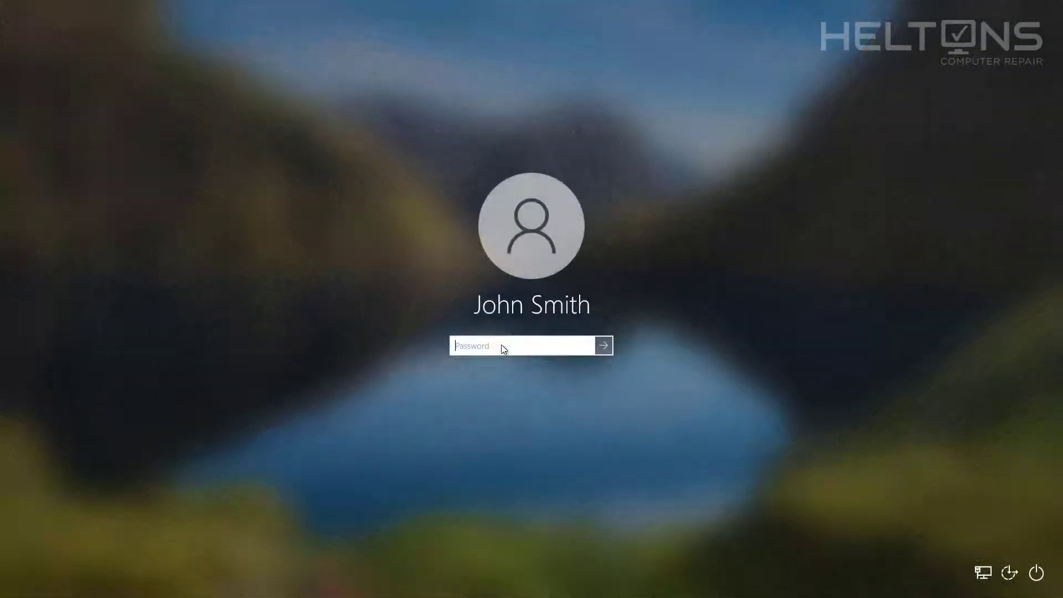
pyautogui.write('•••••')
pyautogui.press('Return')
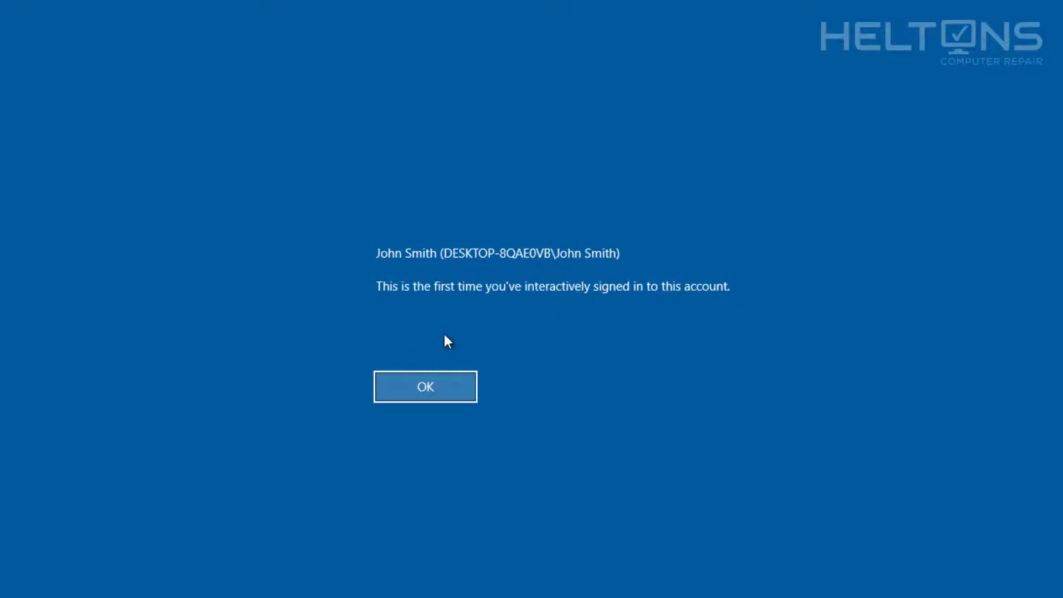
pyautogui.click(443, 393)
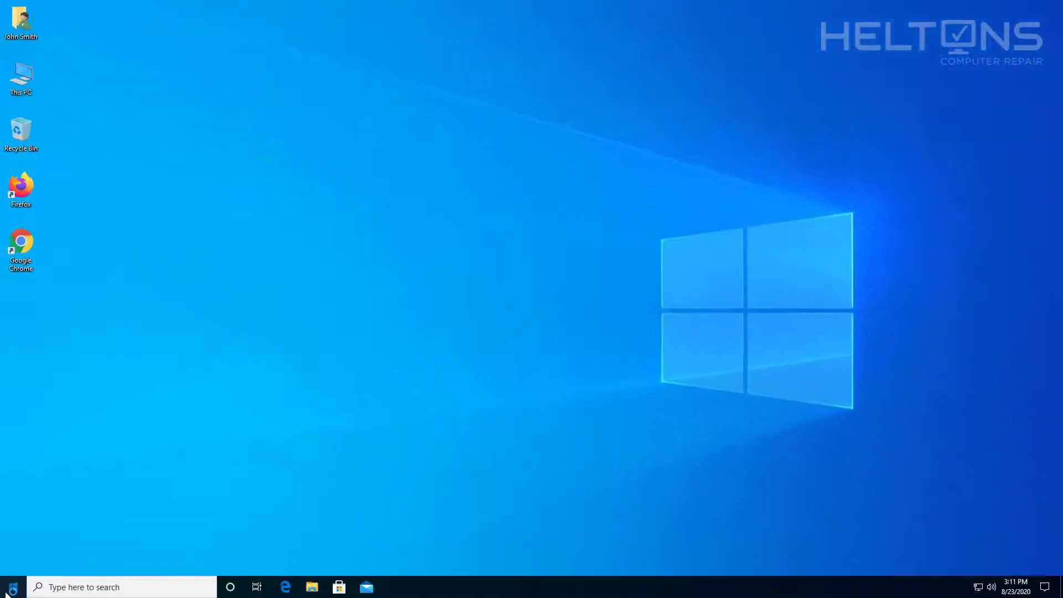
# - Sign out of the Windows account again from the desktop
pyautogui.click(13, 588)
pyautogui.click(16, 565)
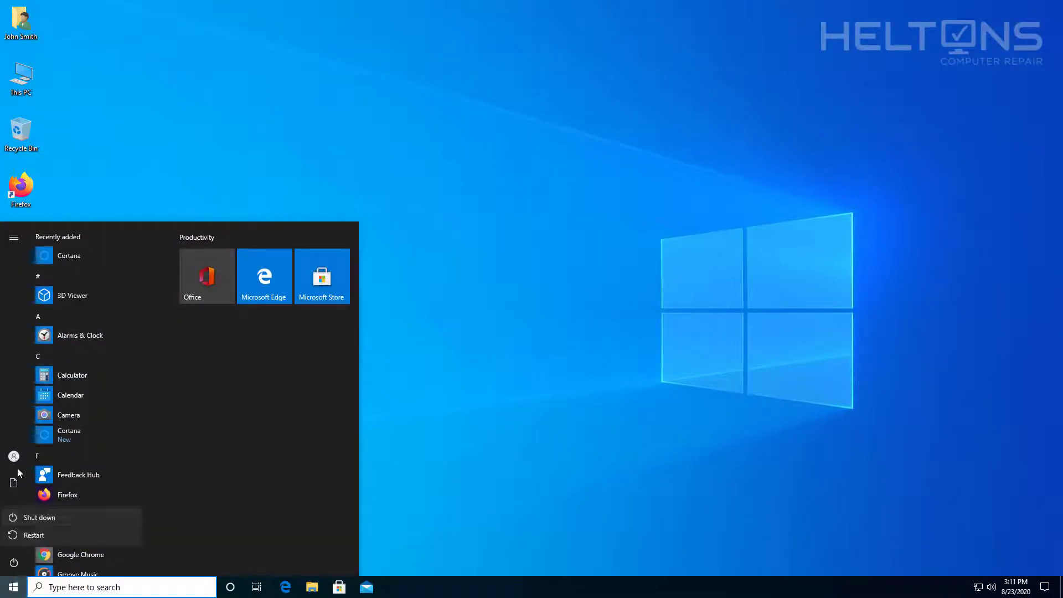
pyautogui.click(15, 459)
pyautogui.click(15, 458)
pyautogui.click(25, 431)
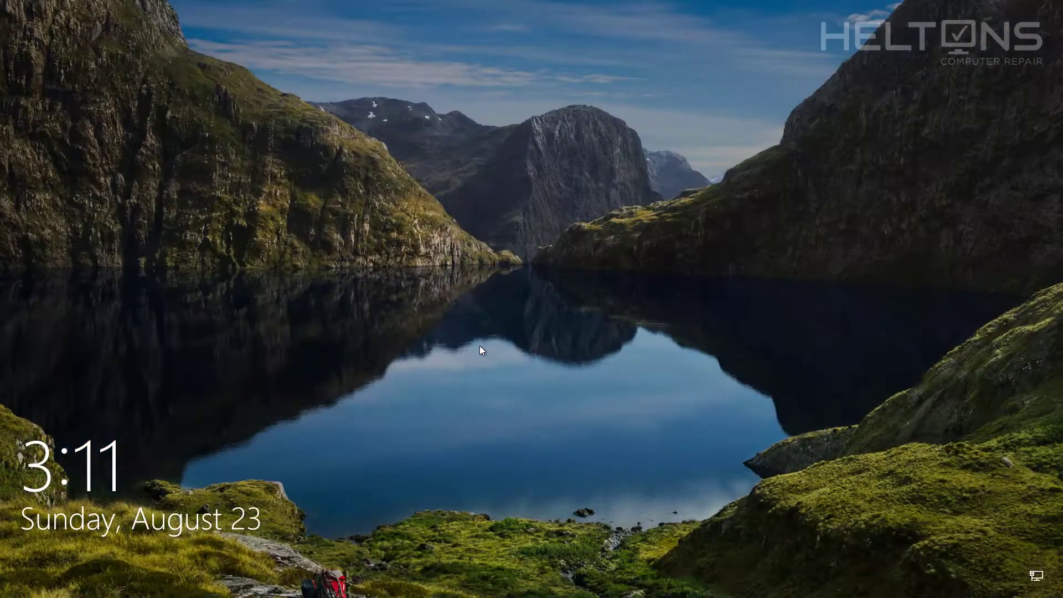
# - Try to sign in to the account twice with the password field left empty, dismissing each error
pyautogui.click(481, 348)
pyautogui.press('Return')
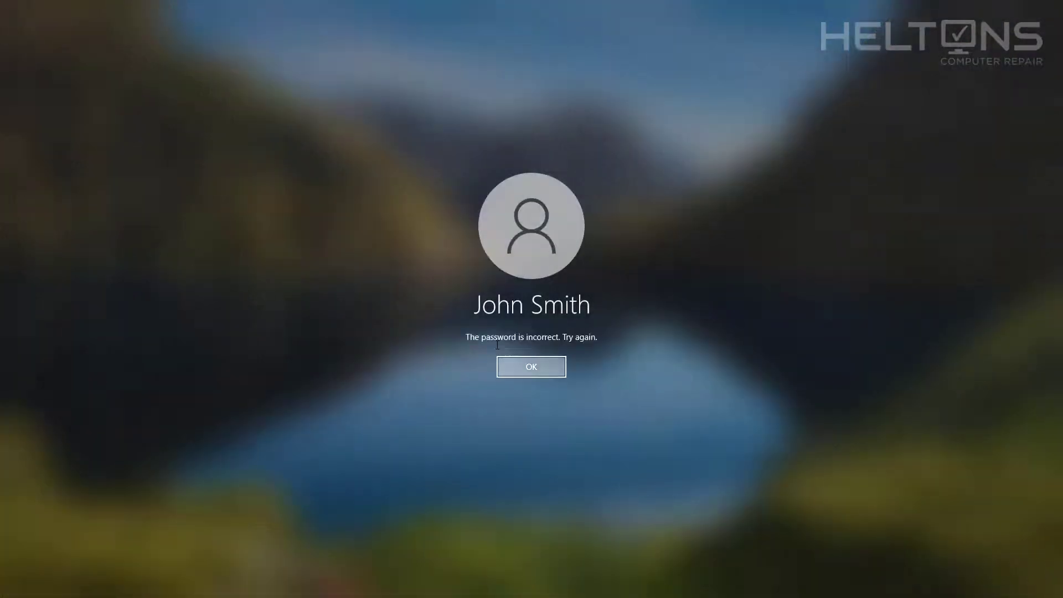
pyautogui.press('Return')
pyautogui.press('Return')
pyautogui.press('Return')
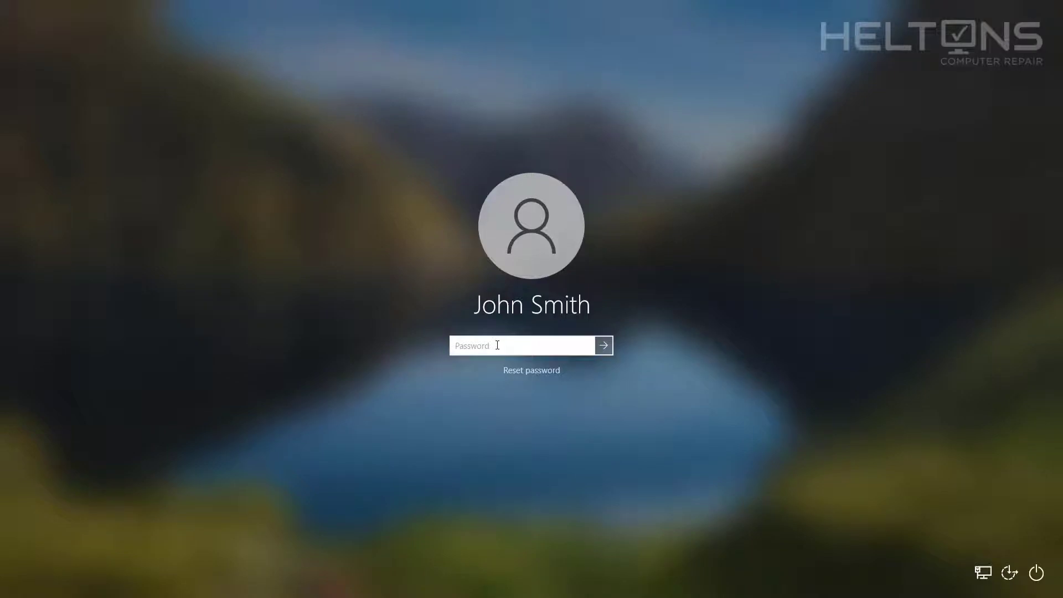
# - Enter the account password to sign in and acknowledge the report on previous successful and unsuccessful sign-ins
pyautogui.write('***')
pyautogui.press('Return')
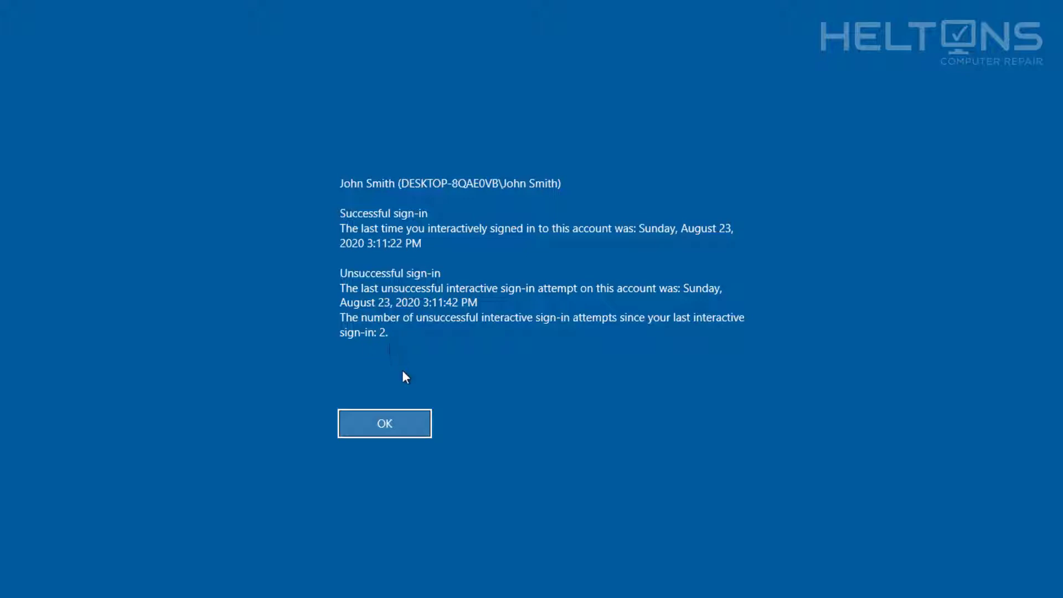
pyautogui.click(406, 429)
pyautogui.click(406, 428)
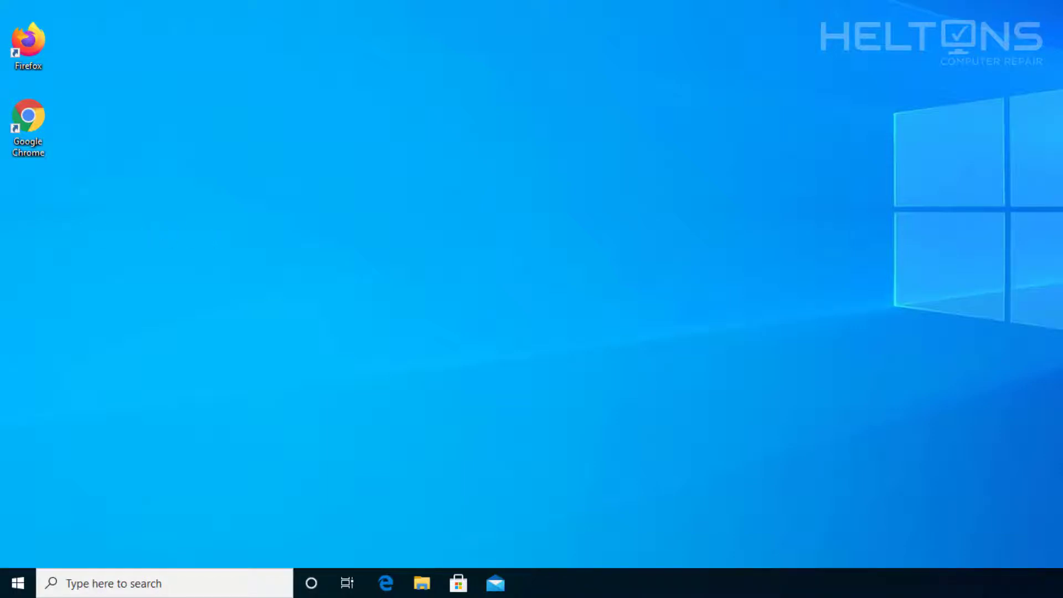
# - Search Windows for group policy and open the Local Group Policy Editor
pyautogui.click(15, 581)
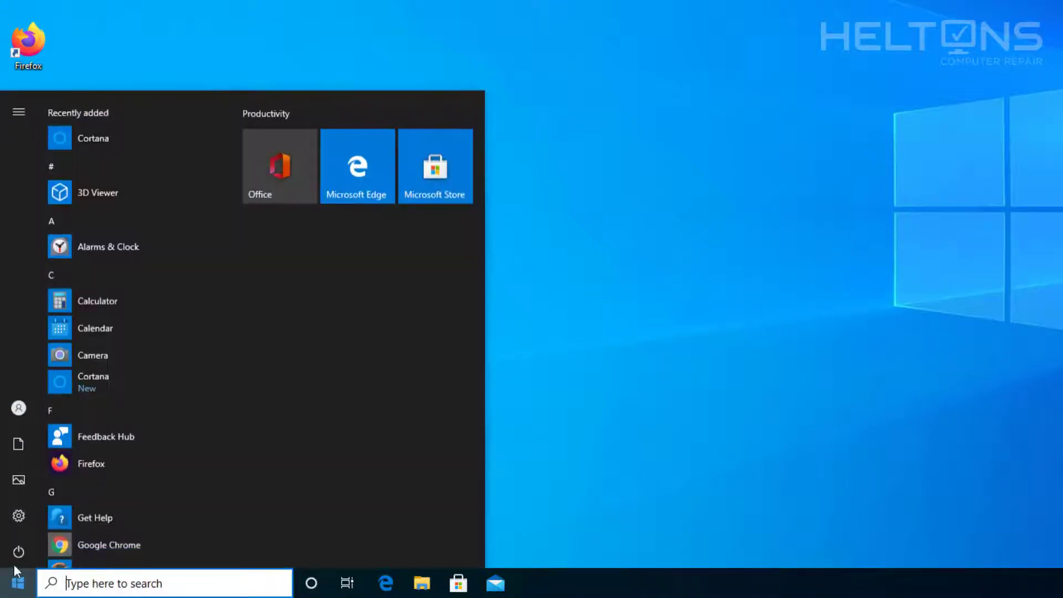
pyautogui.moveTo(19, 550)
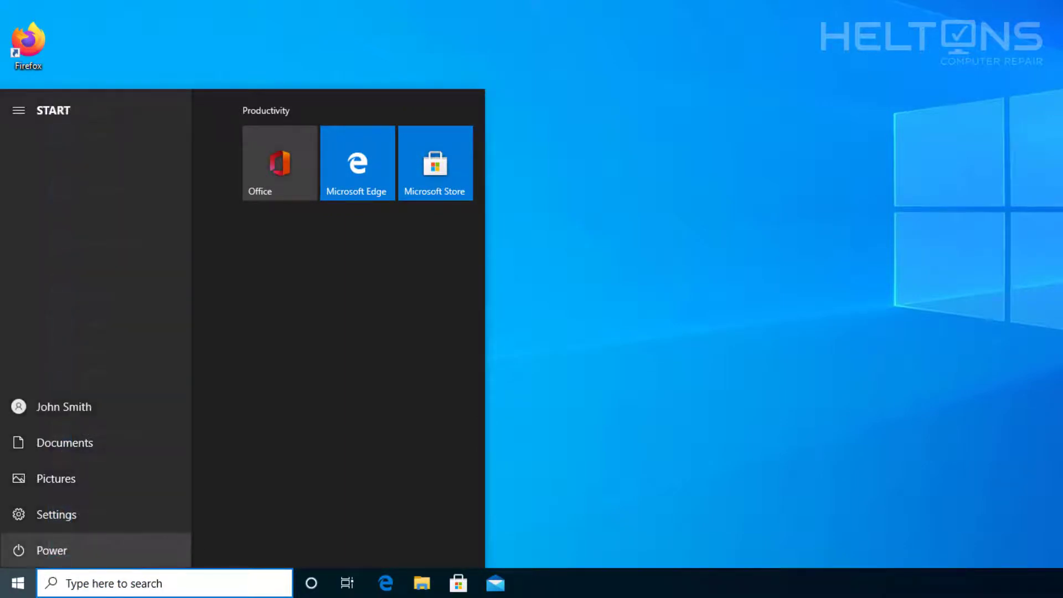
pyautogui.click(142, 582)
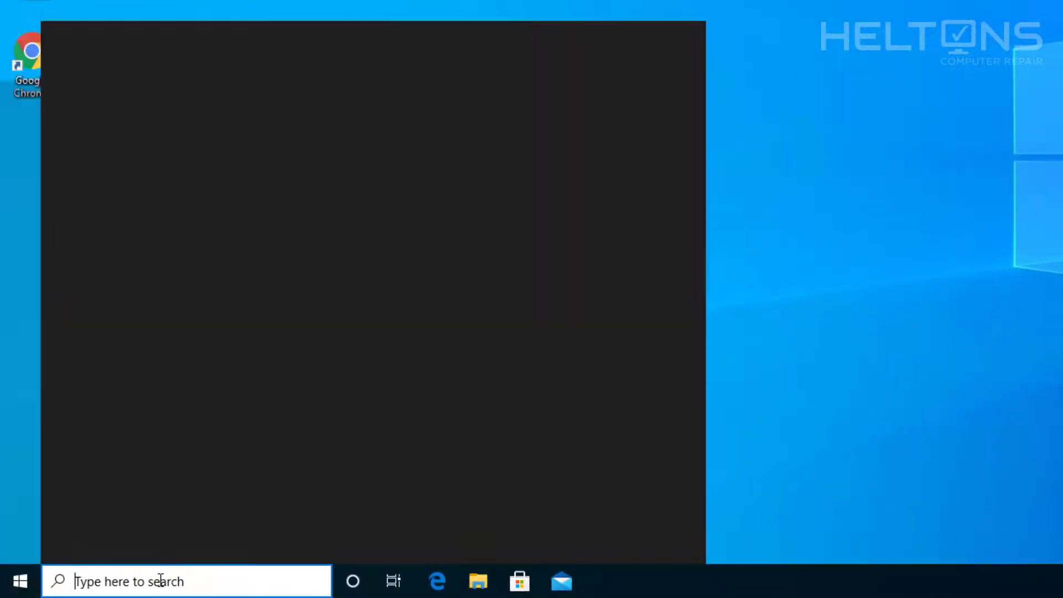
pyautogui.write('g')
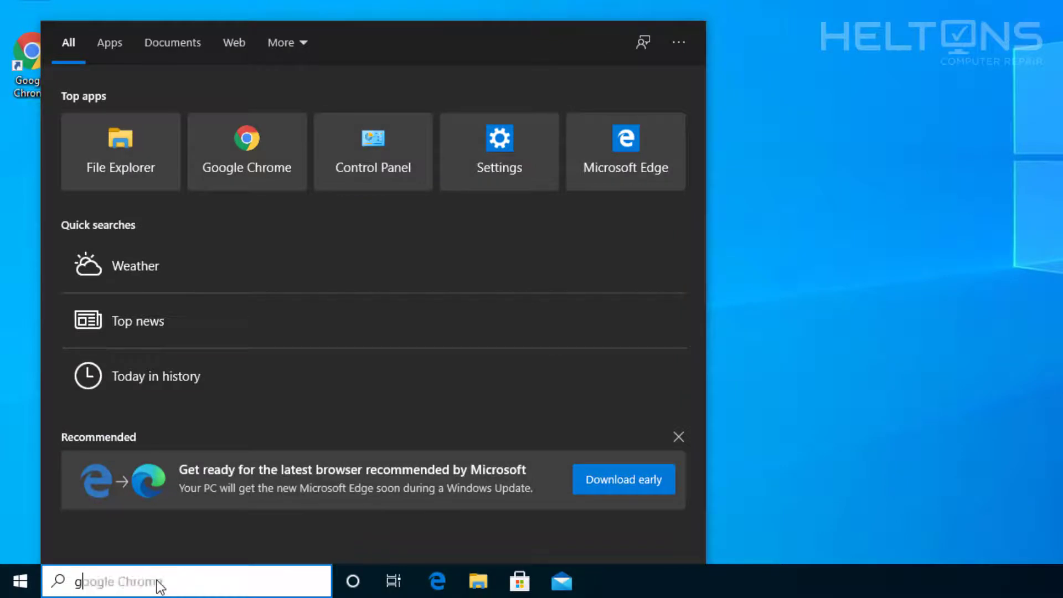
pyautogui.write('roup edi')
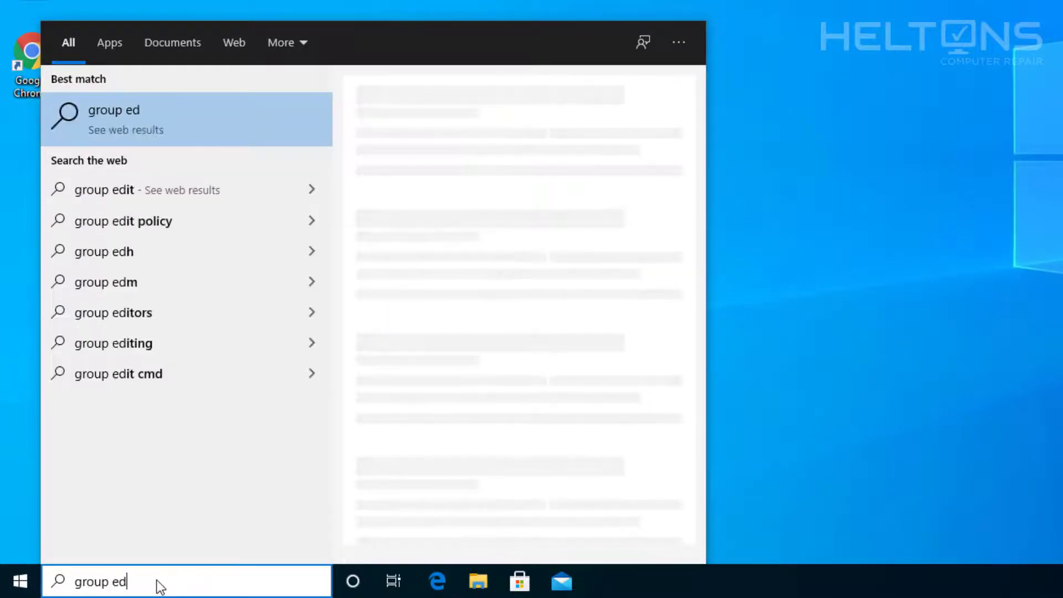
pyautogui.press('BackSpace')
pyautogui.press('BackSpace')
pyautogui.press('BackSpace')
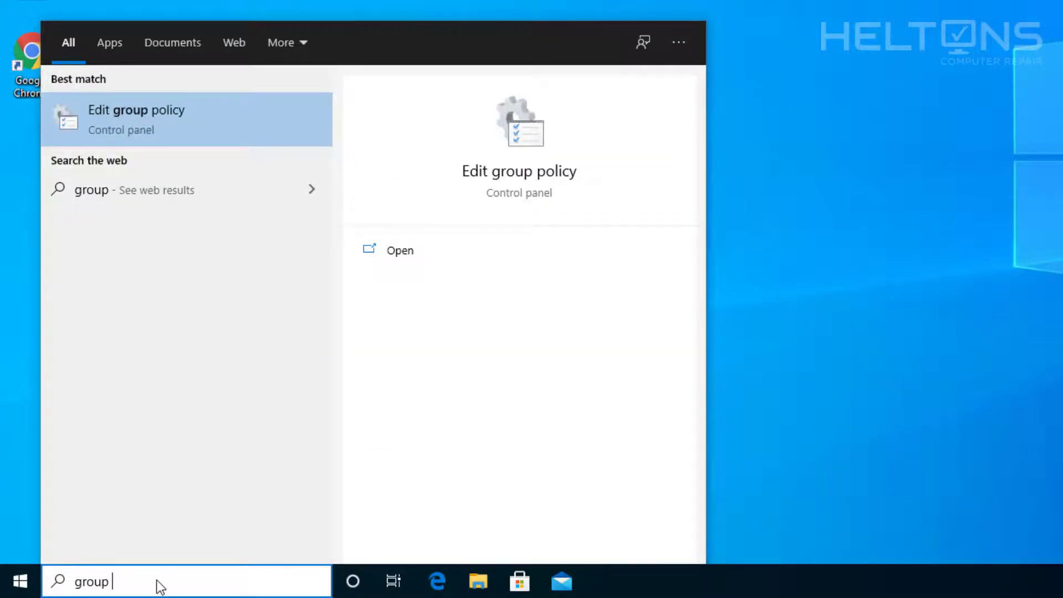
pyautogui.write('policy')
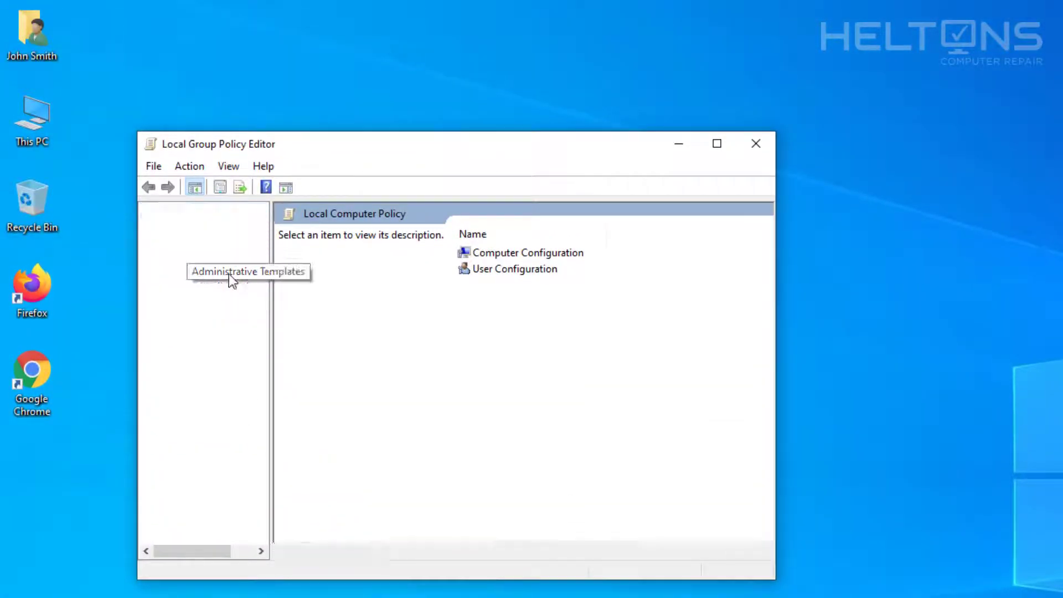
# - Maximize the editor, widen the tree and go to Computer Configuration > Administrative Templates > Windows Components > Windows Logon Options
pyautogui.click(230, 275)
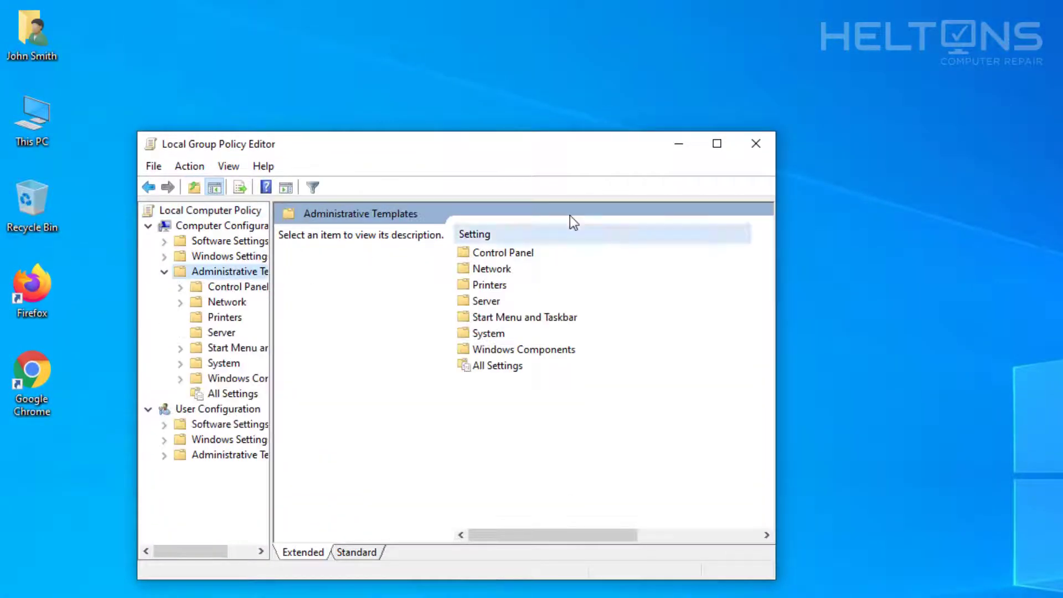
pyautogui.click(717, 143)
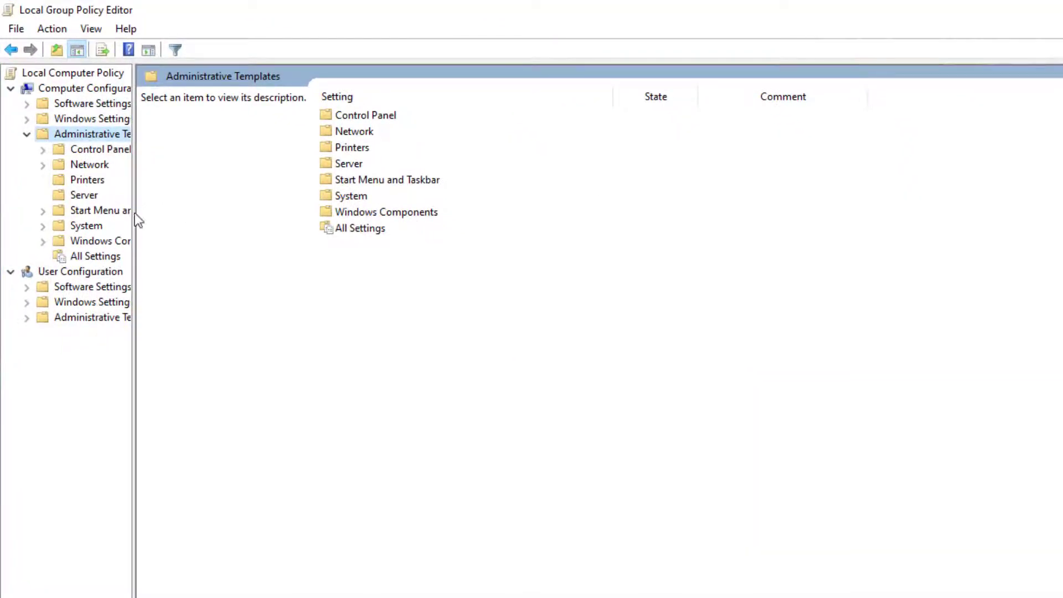
pyautogui.moveTo(135, 213); pyautogui.dragTo(188, 213)
pyautogui.click(136, 244)
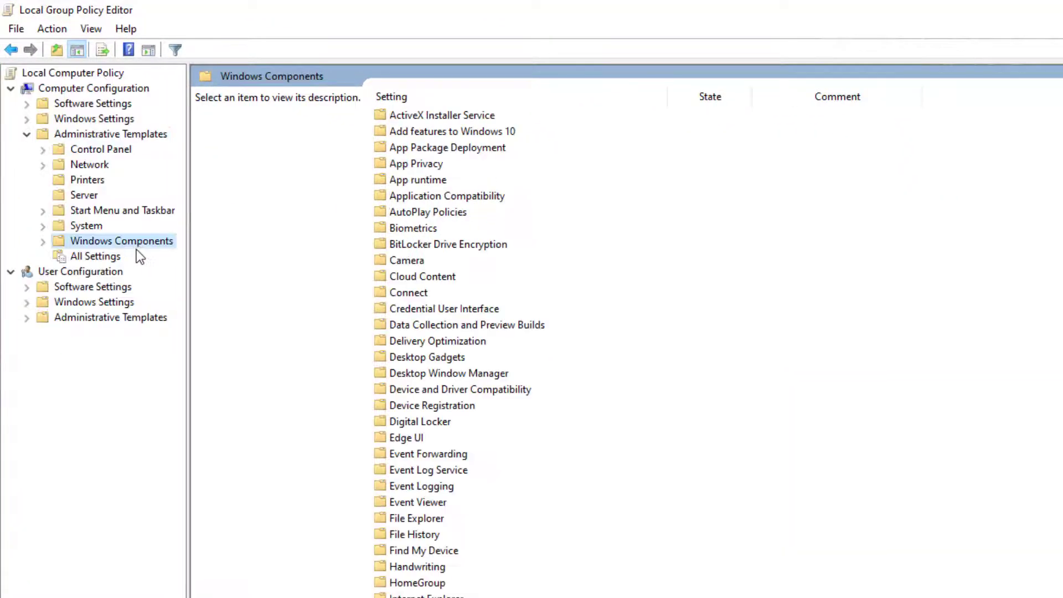
pyautogui.click(43, 242)
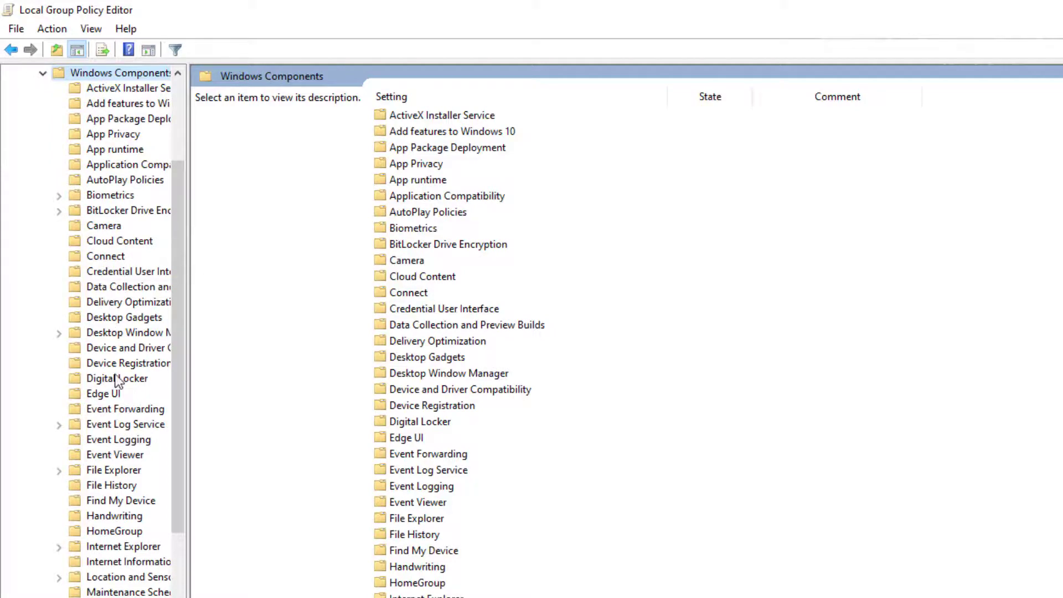
pyautogui.scroll(-14, 111, 437)
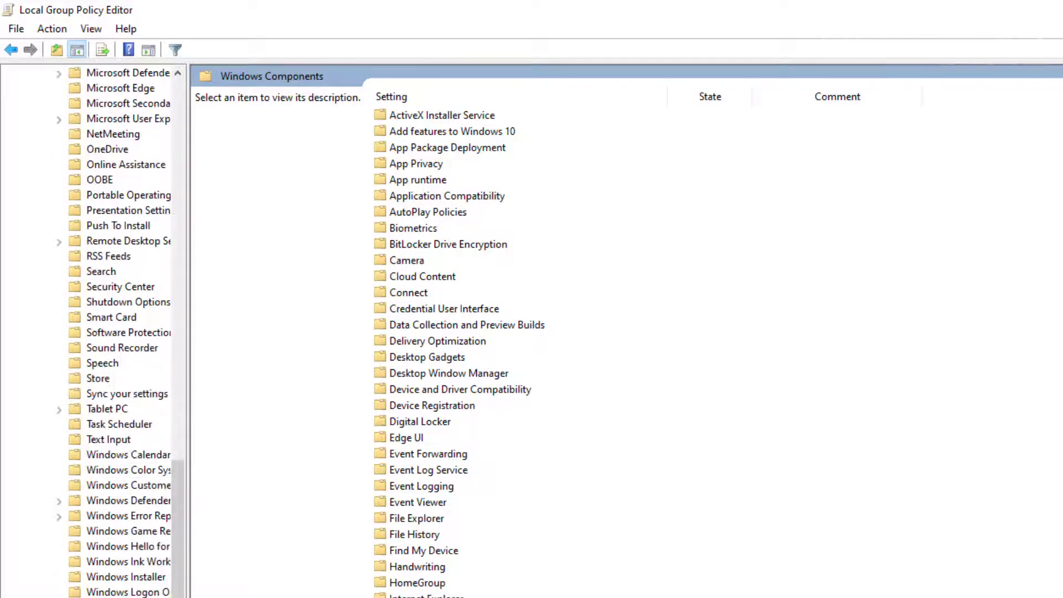
pyautogui.click(127, 592)
# - Set the policy "Display information about previous logons during user logon" to Not Configured, apply it and close the editor
pyautogui.click(483, 149)
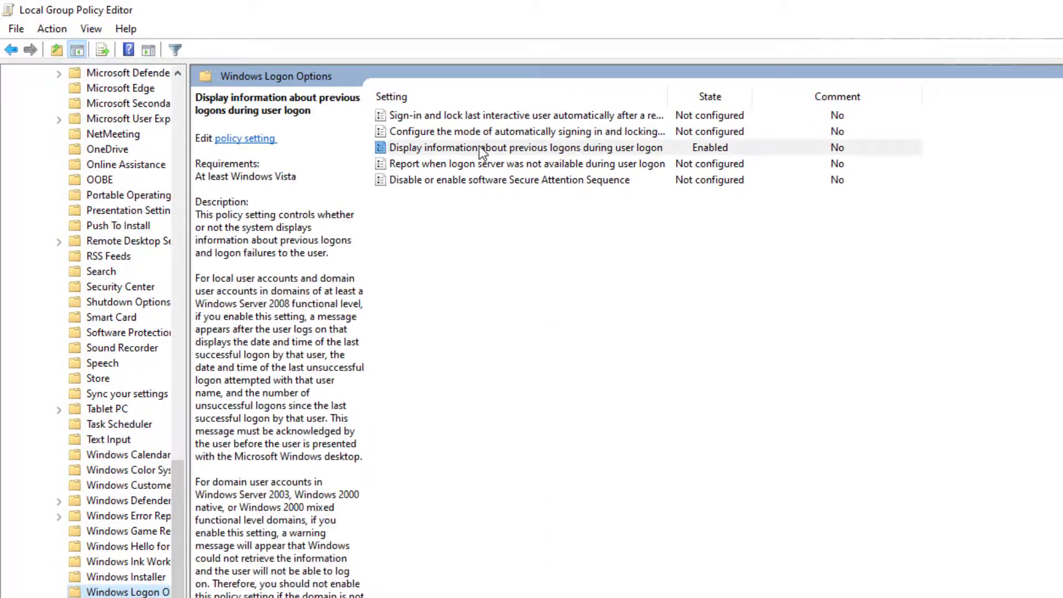
pyautogui.doubleClick(483, 149)
pyautogui.click(93, 109)
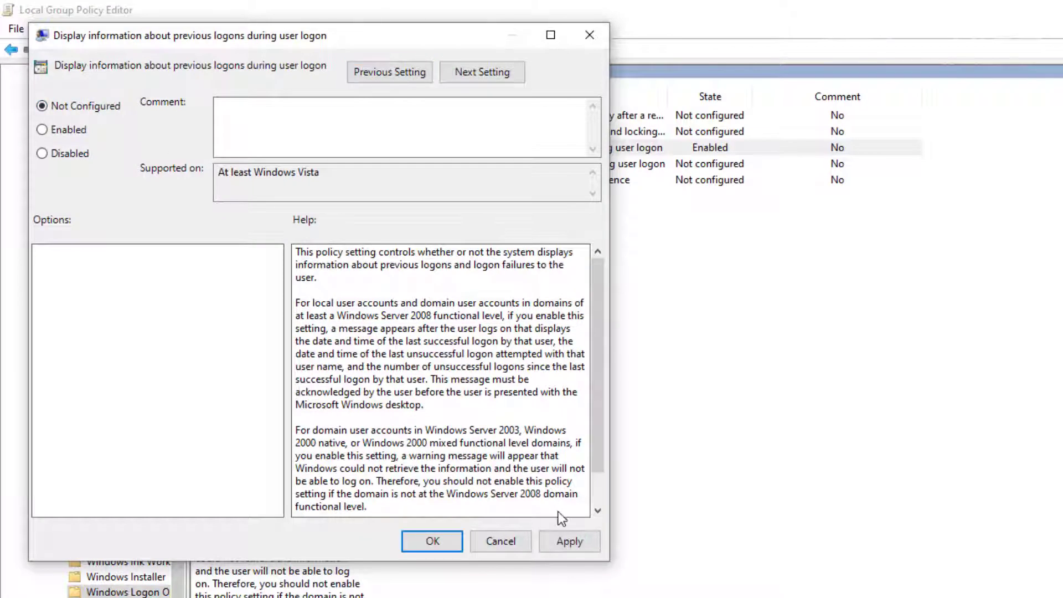
pyautogui.click(577, 535)
pyautogui.click(436, 535)
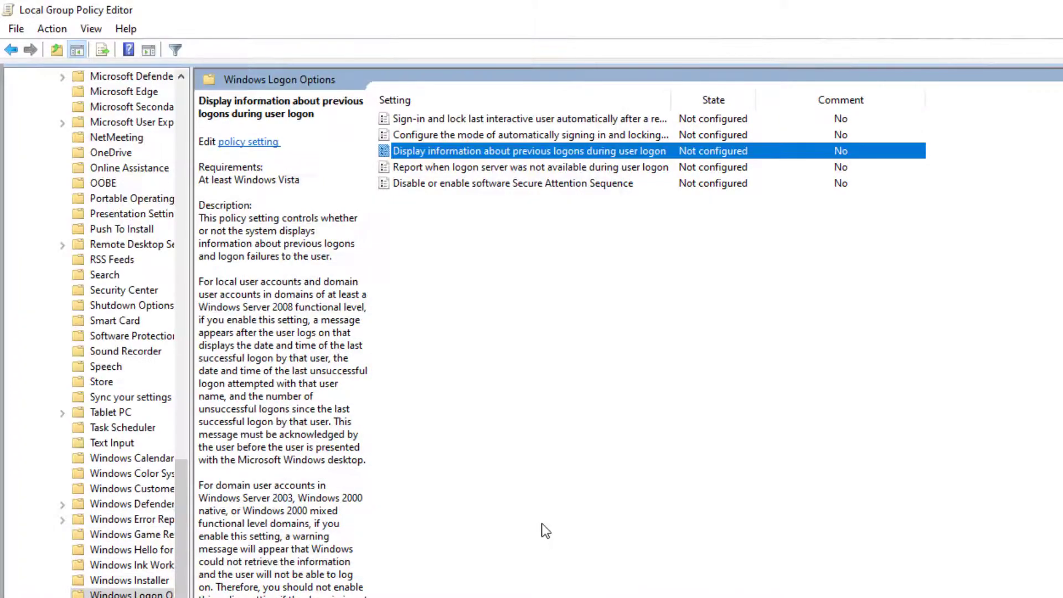
pyautogui.click(542, 523)
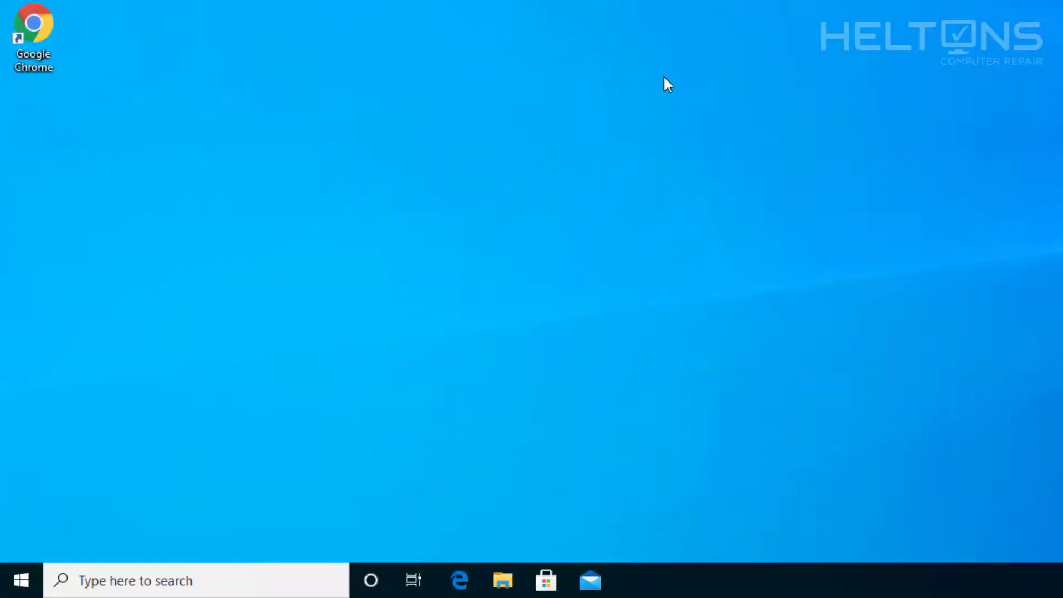
# - Search Windows for regedit, launch Registry Editor and allow it to make changes to the device
pyautogui.click(27, 576)
pyautogui.click(100, 584)
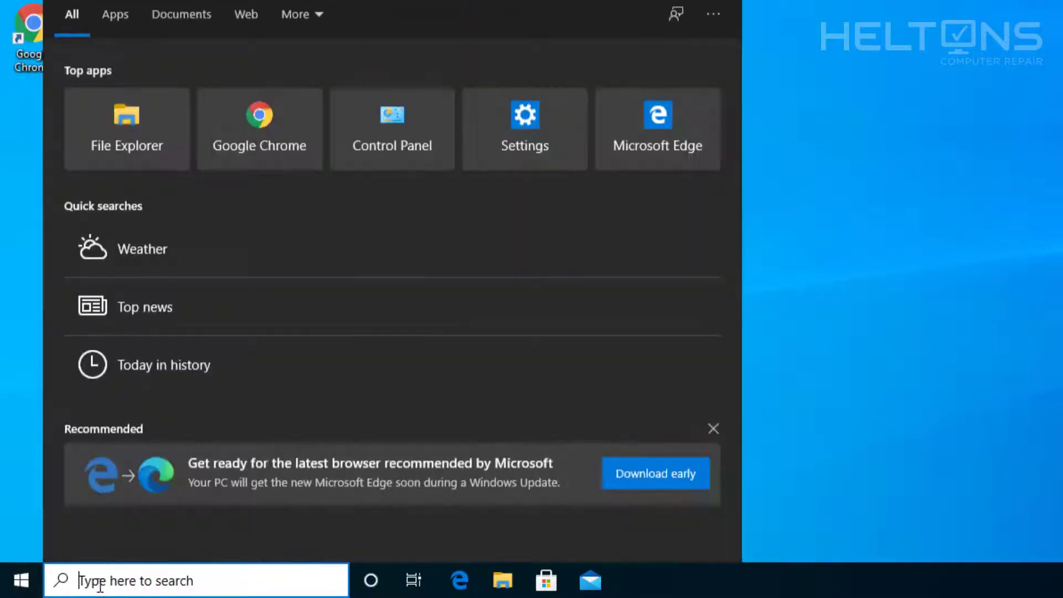
pyautogui.write('regedi')
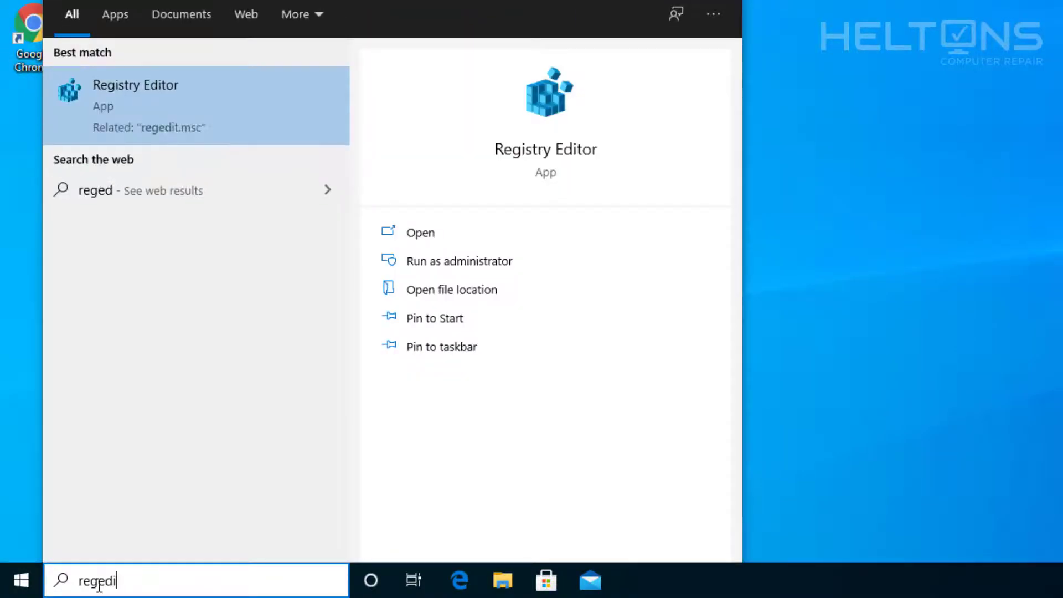
pyautogui.write('t')
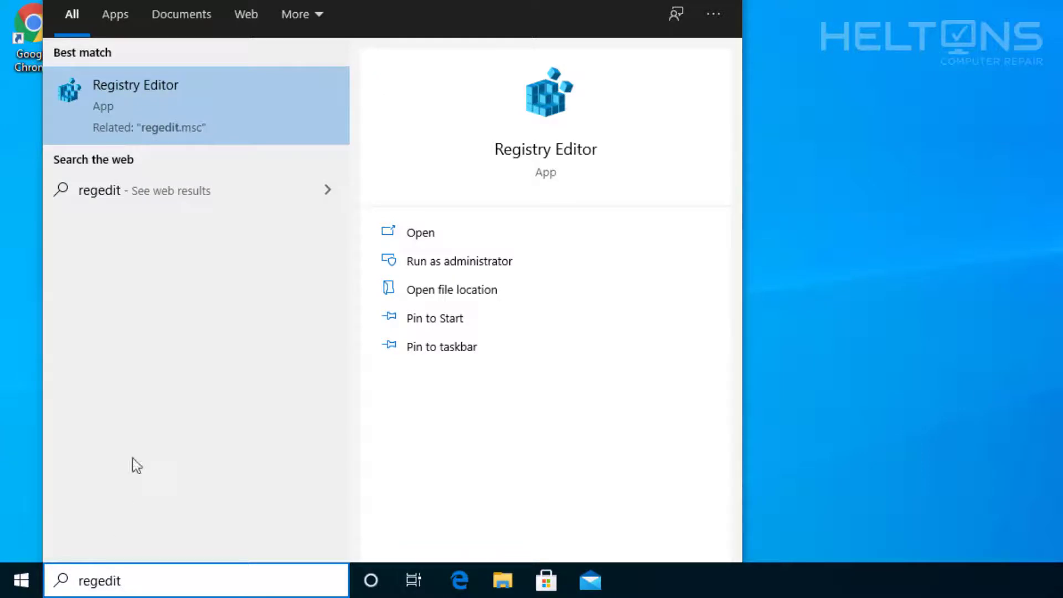
pyautogui.click(165, 111)
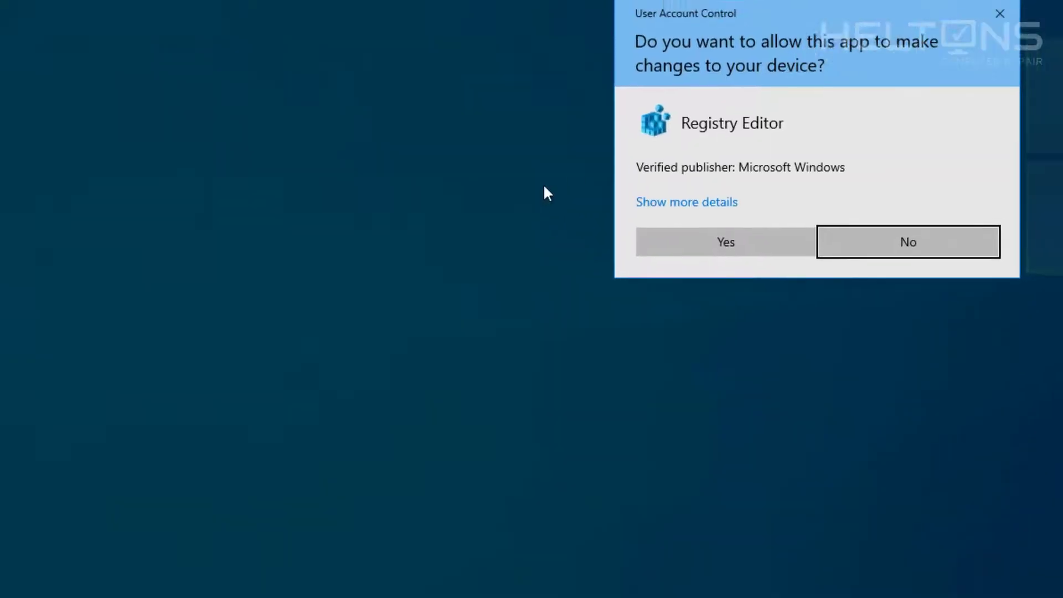
pyautogui.click(446, 390)
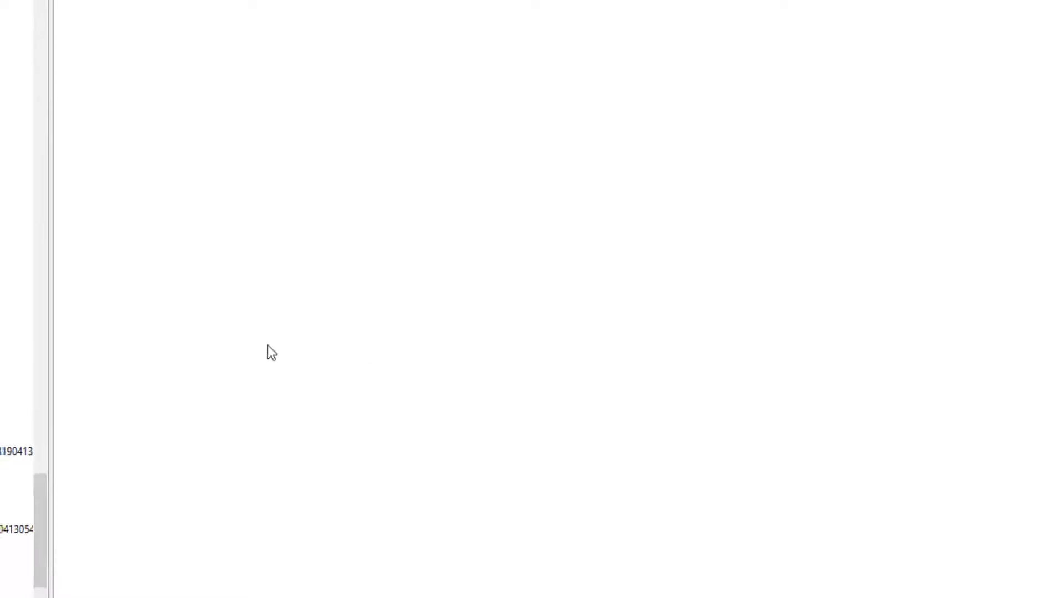
# - Collapse the expanded registry branches, including Windows NT, Microsoft, SOFTWARE and HKEY_LOCAL_MACHINE, back to the root keys
pyautogui.scroll(1, 138, 437)
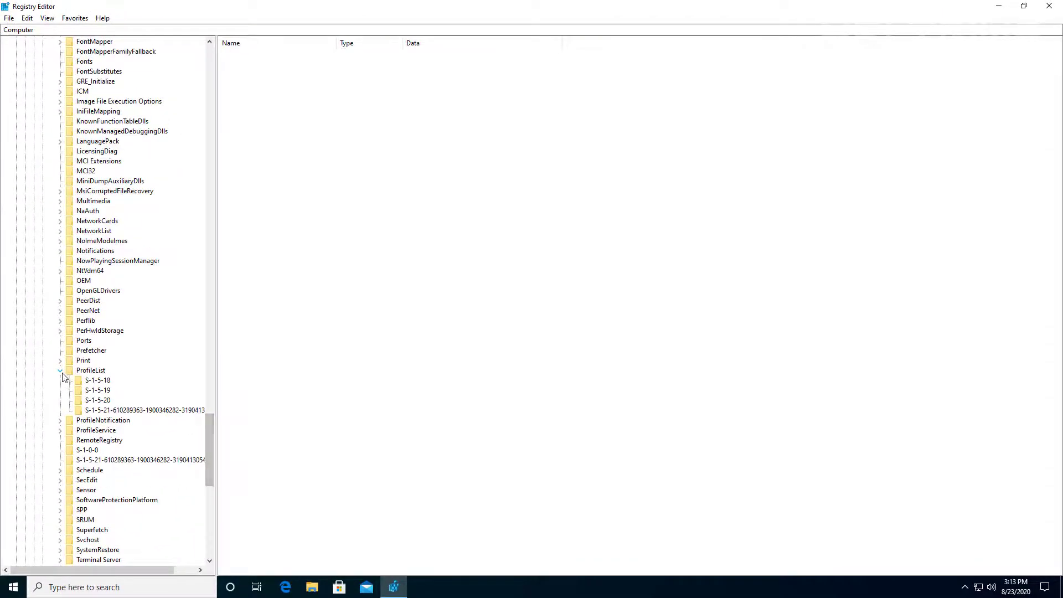
pyautogui.click(10, 366)
pyautogui.scroll(13, 53, 381)
pyautogui.click(51, 341)
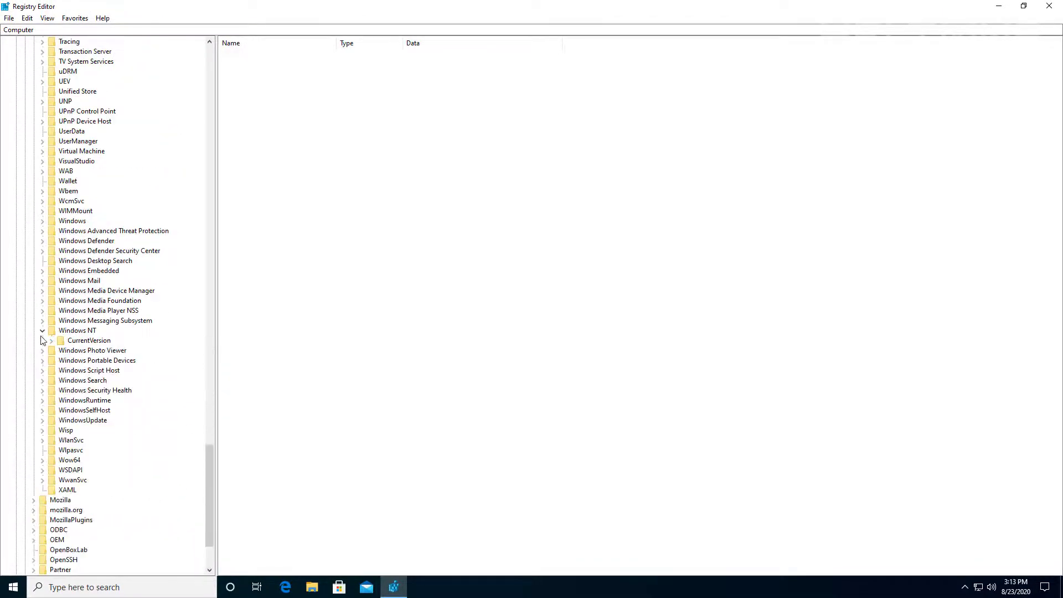
pyautogui.click(41, 337)
pyautogui.scroll(20, 40, 344)
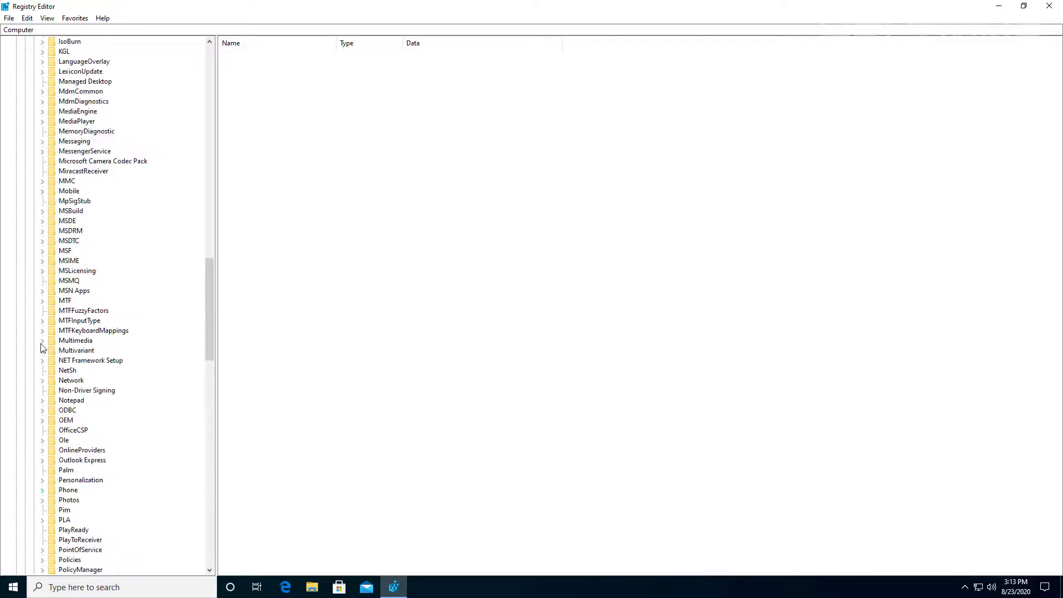
pyautogui.scroll(20, 40, 344)
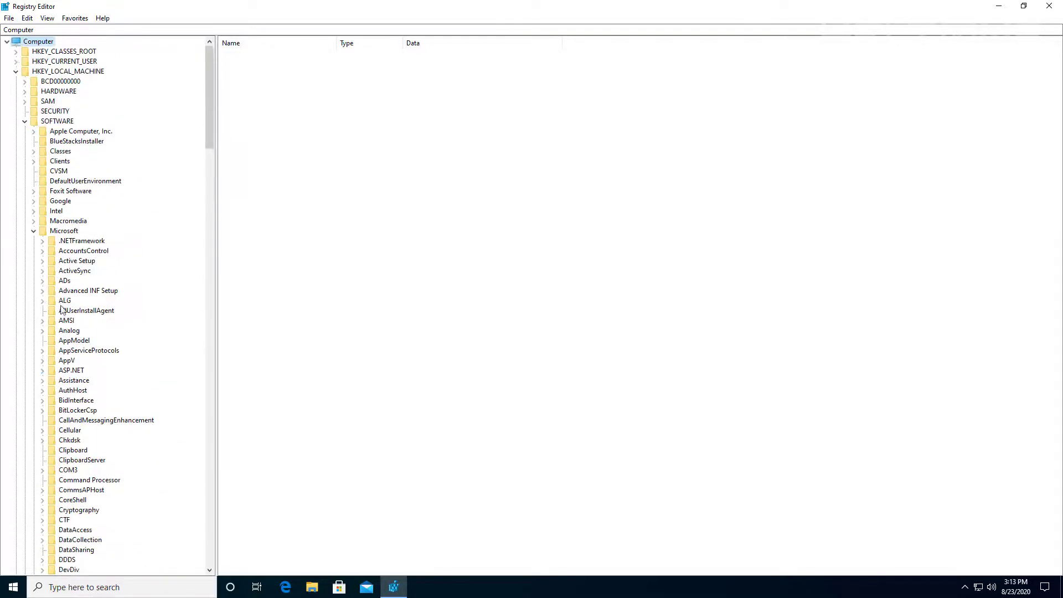
pyautogui.click(33, 232)
pyautogui.click(26, 121)
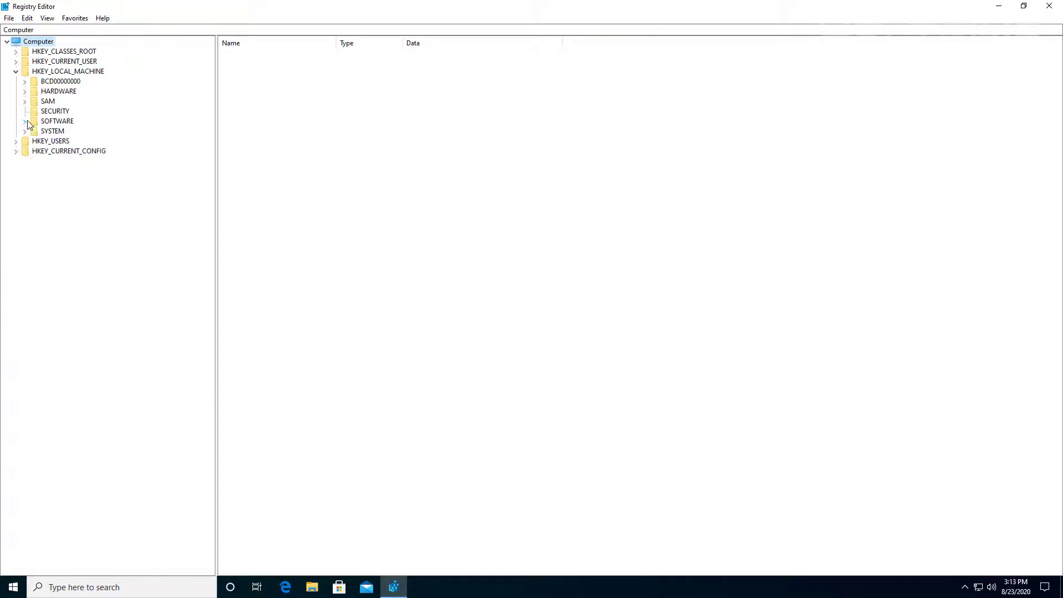
pyautogui.click(16, 71)
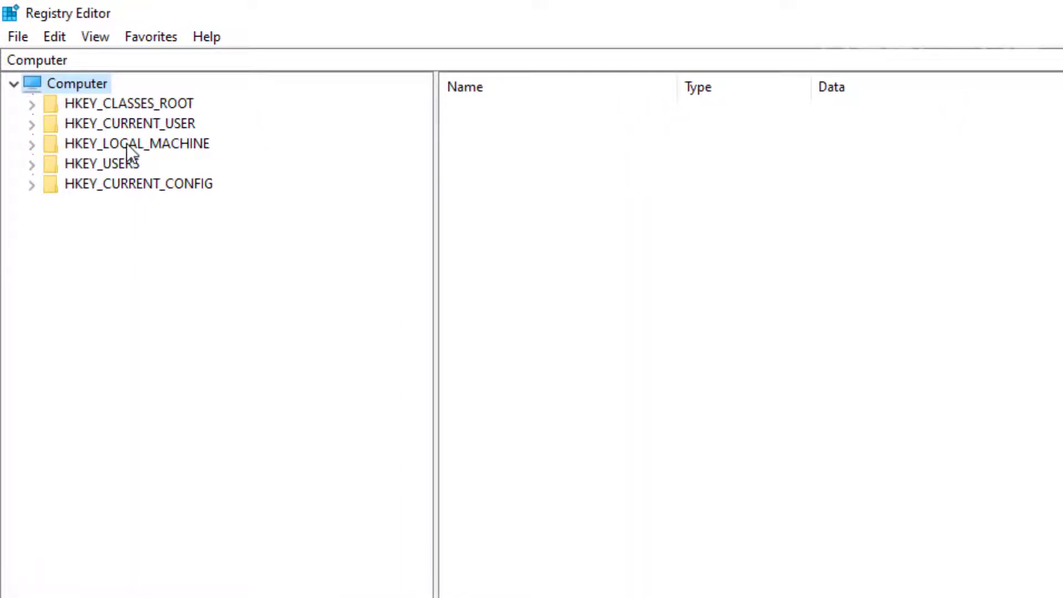
# - Expand HKEY_LOCAL_MACHINE > SOFTWARE > Microsoft in the registry tree and locate its Windows subkey
pyautogui.click(92, 143)
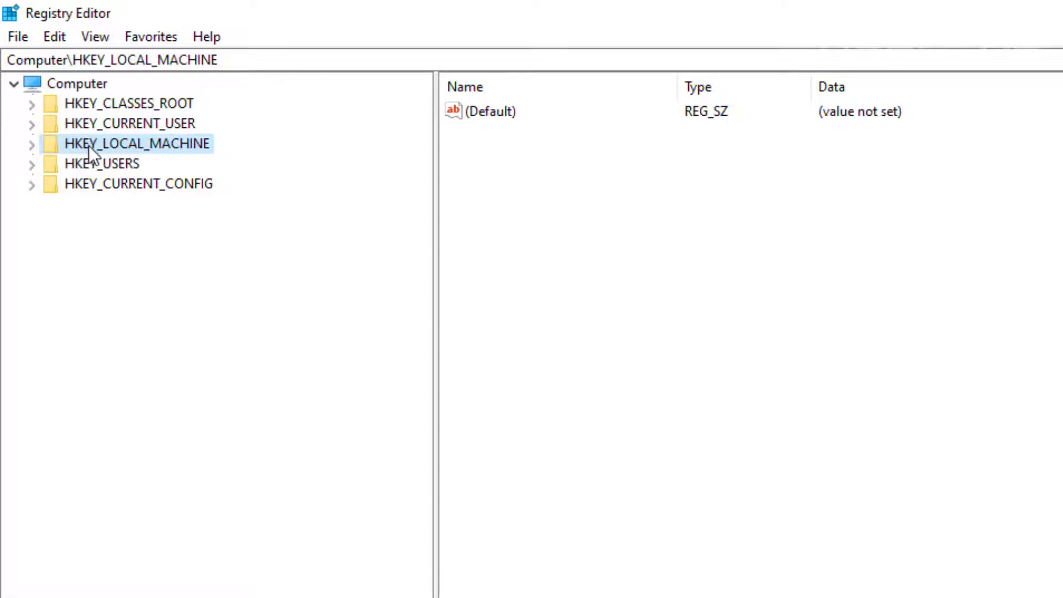
pyautogui.doubleClick(88, 145)
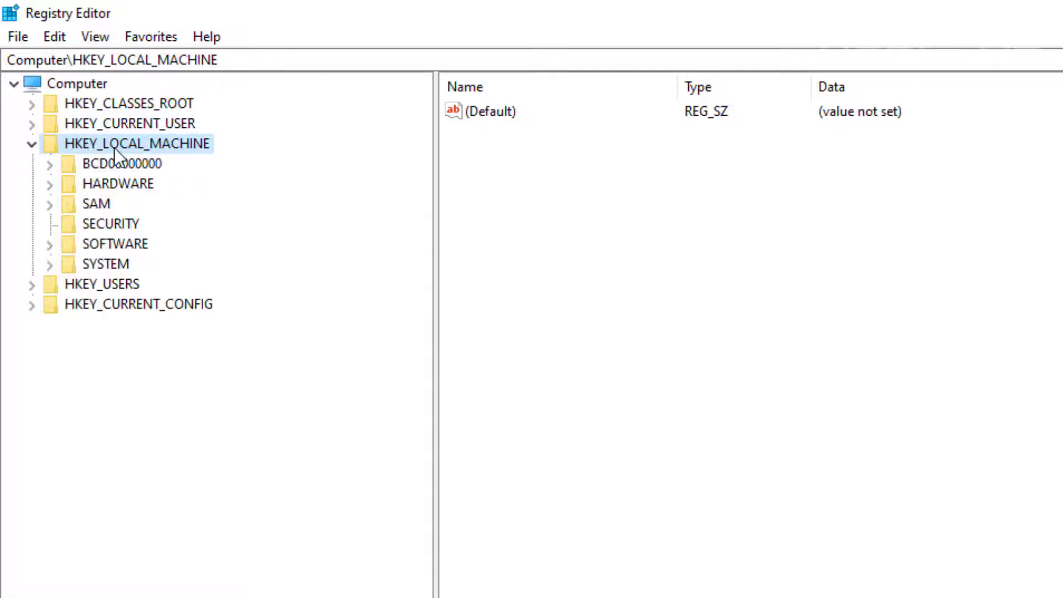
pyautogui.doubleClick(112, 248)
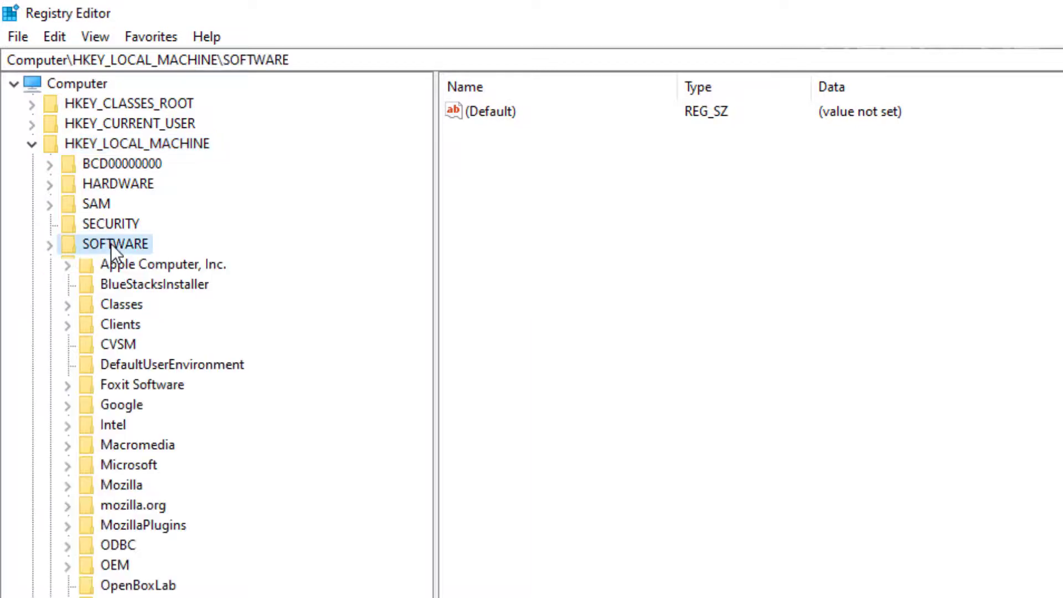
pyautogui.doubleClick(129, 464)
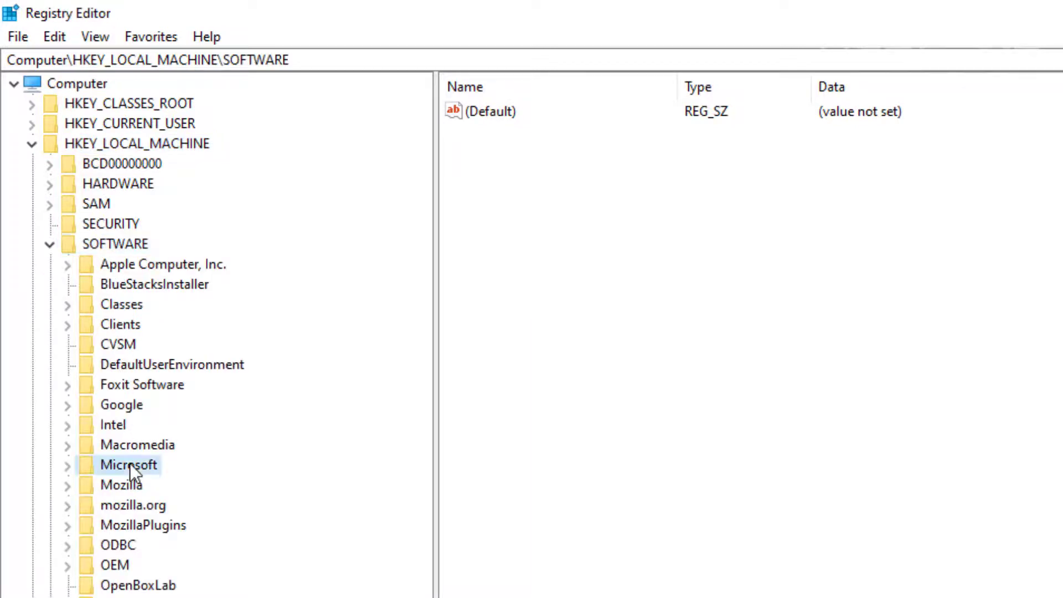
pyautogui.scroll(-20, 128, 461)
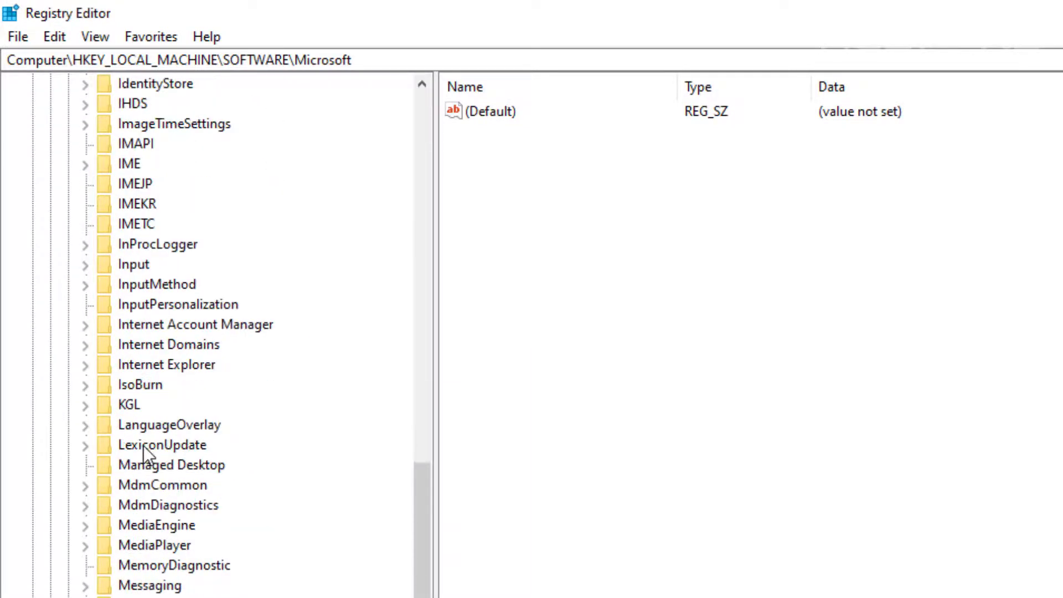
pyautogui.scroll(-20, 143, 370)
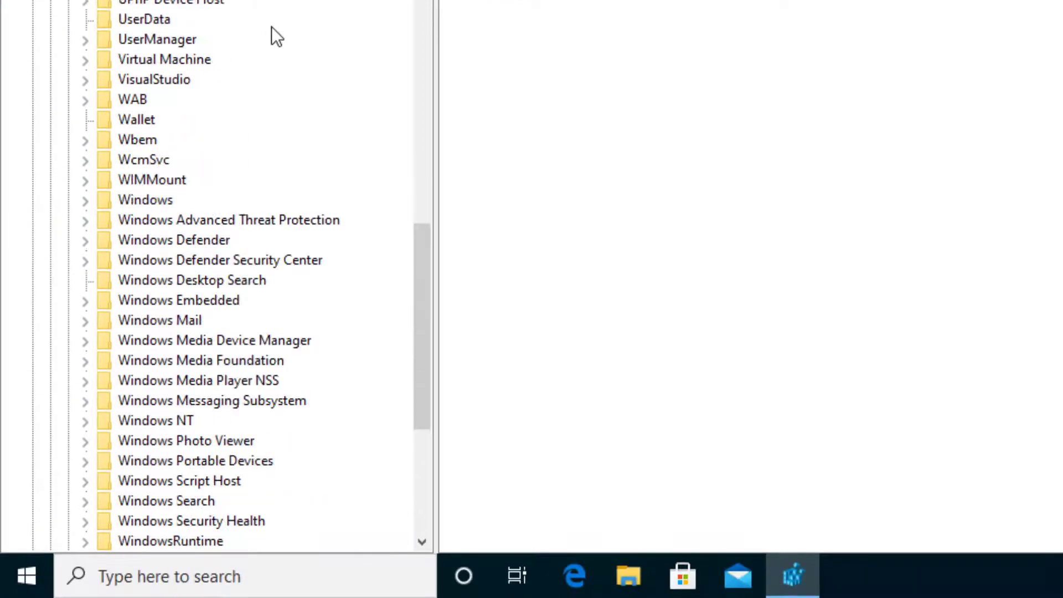
# - Expand Windows > CurrentVersion > Policies under the Microsoft key and select the System key
pyautogui.doubleClick(155, 201)
pyautogui.scroll(-6, 238, 147)
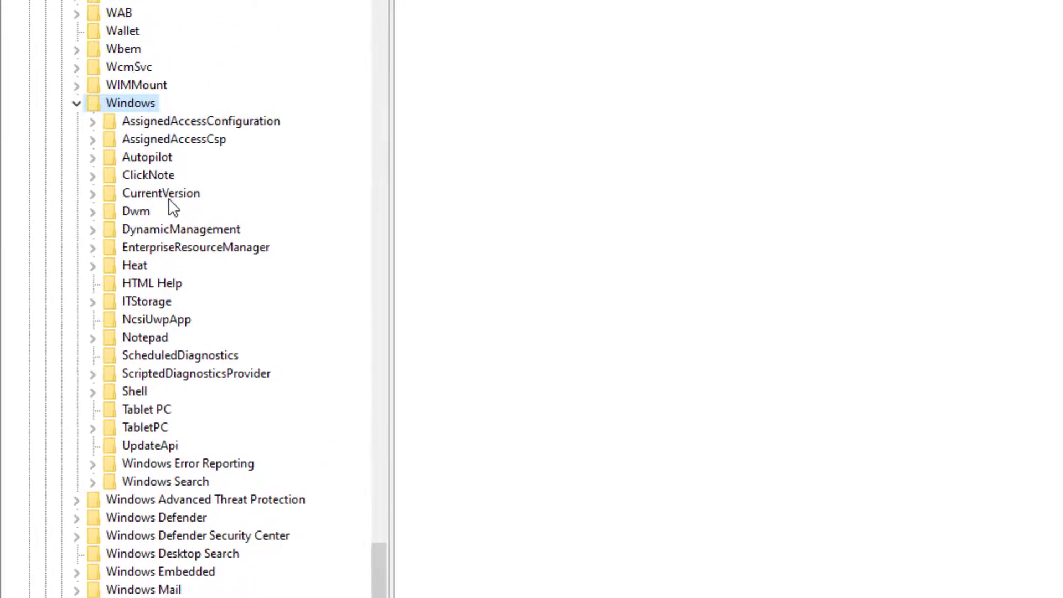
pyautogui.doubleClick(168, 199)
pyautogui.scroll(-6, 178, 343)
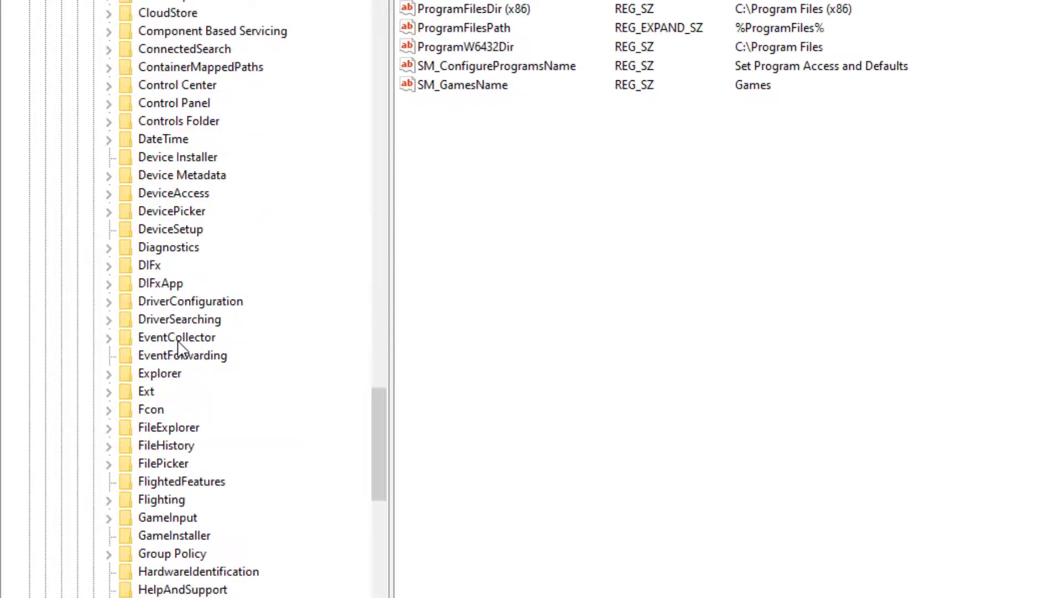
pyautogui.scroll(-11, 179, 341)
pyautogui.scroll(-4, 182, 349)
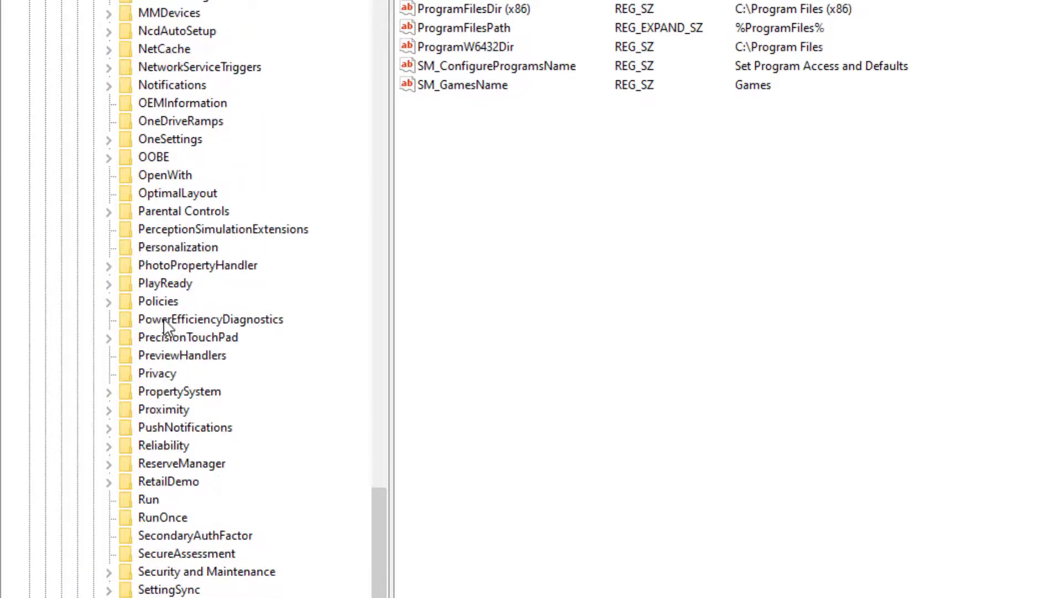
pyautogui.doubleClick(157, 302)
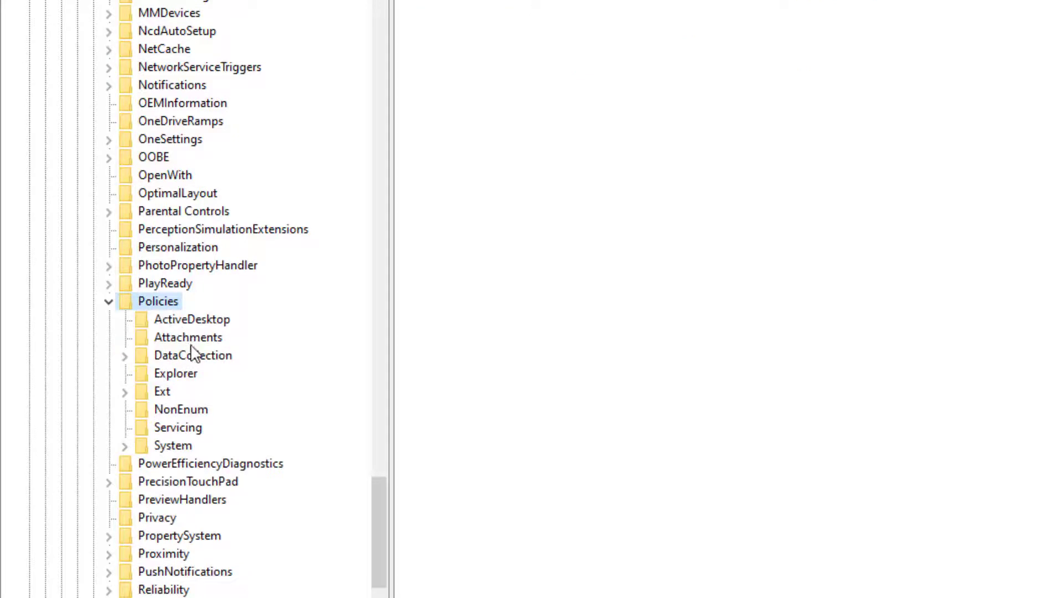
pyautogui.scroll(-1, 178, 443)
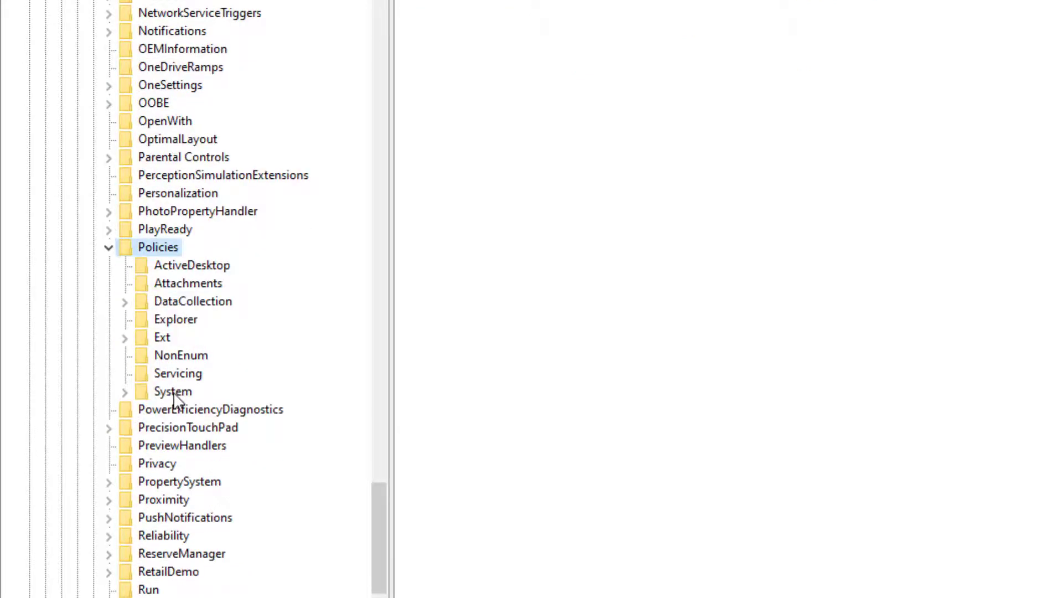
pyautogui.click(174, 392)
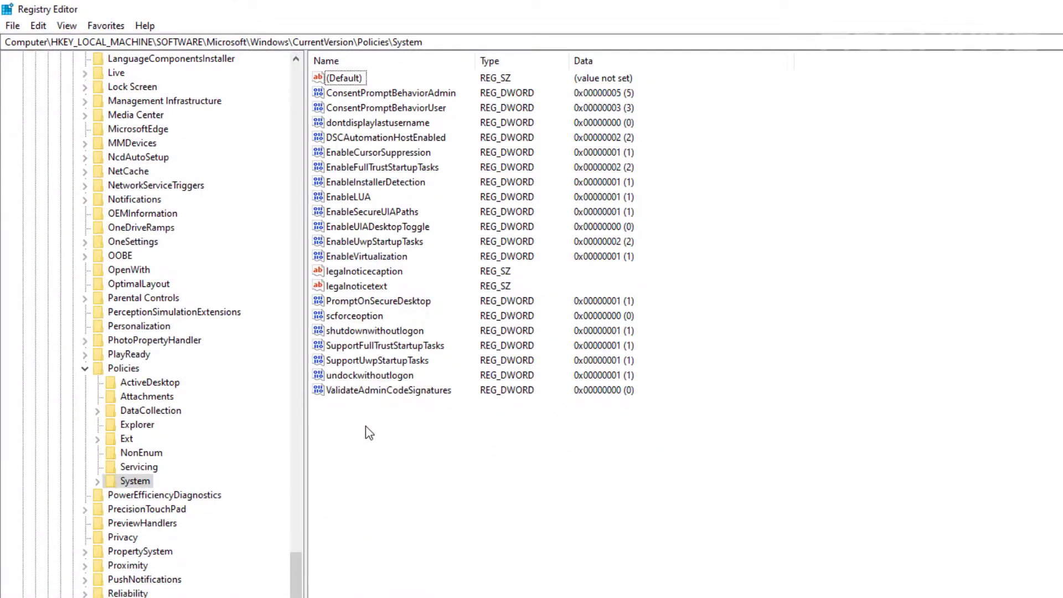
pyautogui.rightClick(365, 426)
pyautogui.click(364, 505)
pyautogui.click(140, 486)
pyautogui.rightClick(140, 486)
pyautogui.click(382, 473)
pyautogui.rightClick(138, 482)
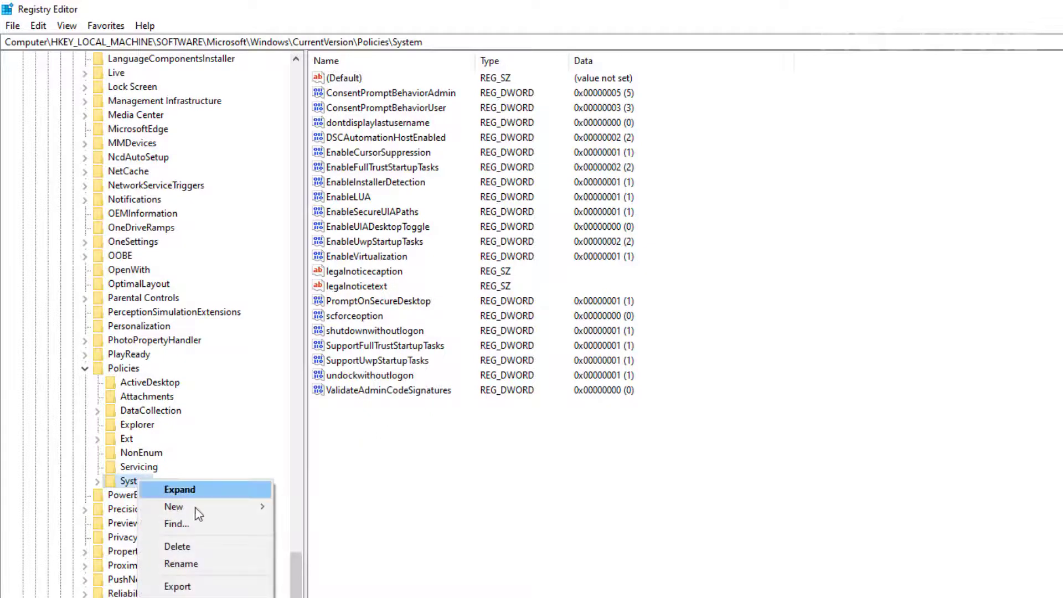
pyautogui.moveTo(198, 510)
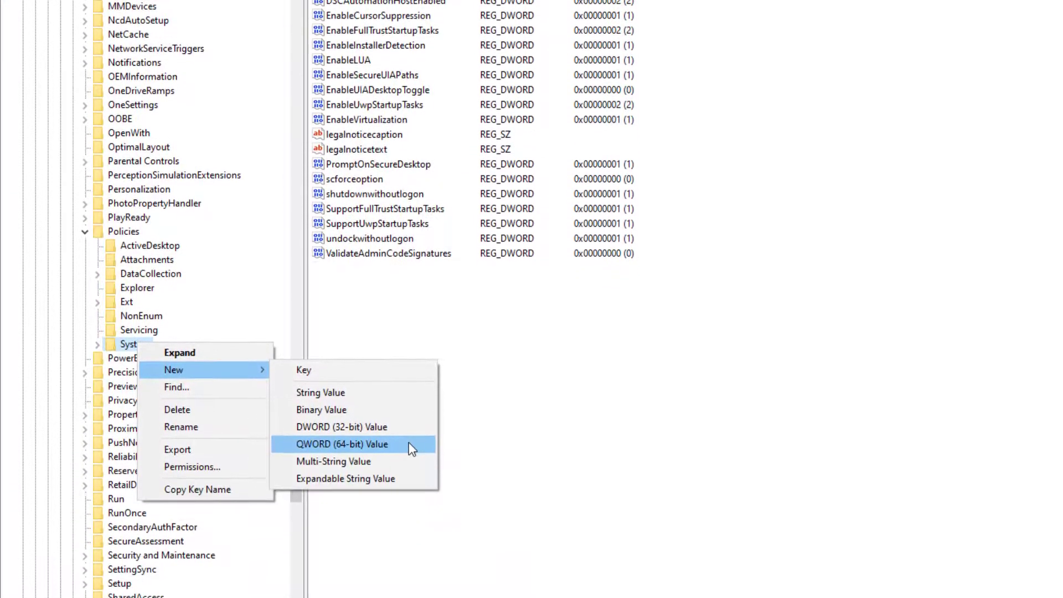
# - Create a new DWORD (32-bit) value in the System key and name it DisplayLastLogonInfo
pyautogui.rightClick(407, 308)
pyautogui.moveTo(443, 318)
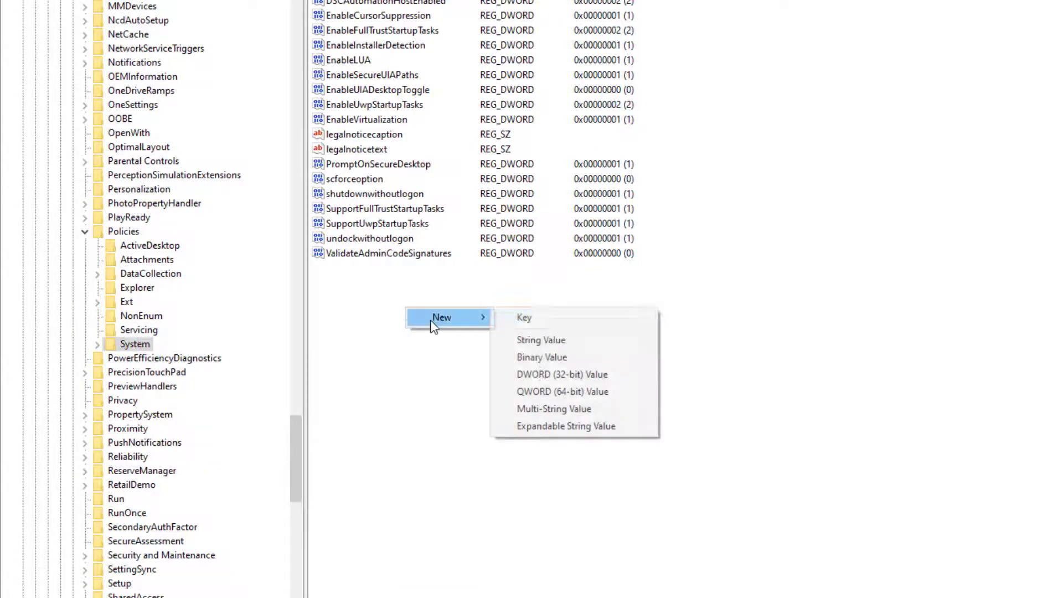
pyautogui.click(562, 379)
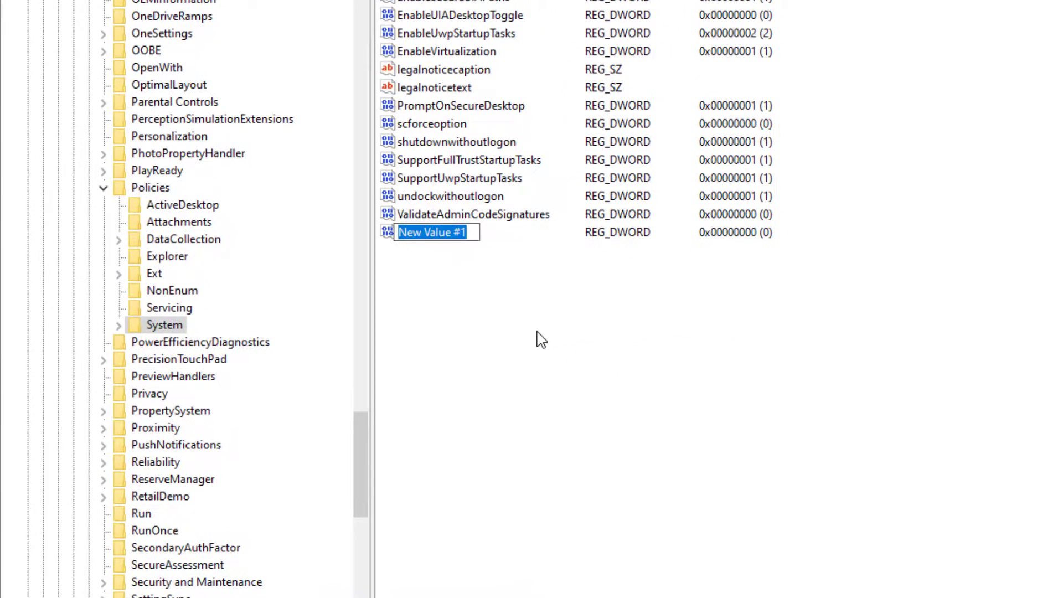
pyautogui.write('Dis')
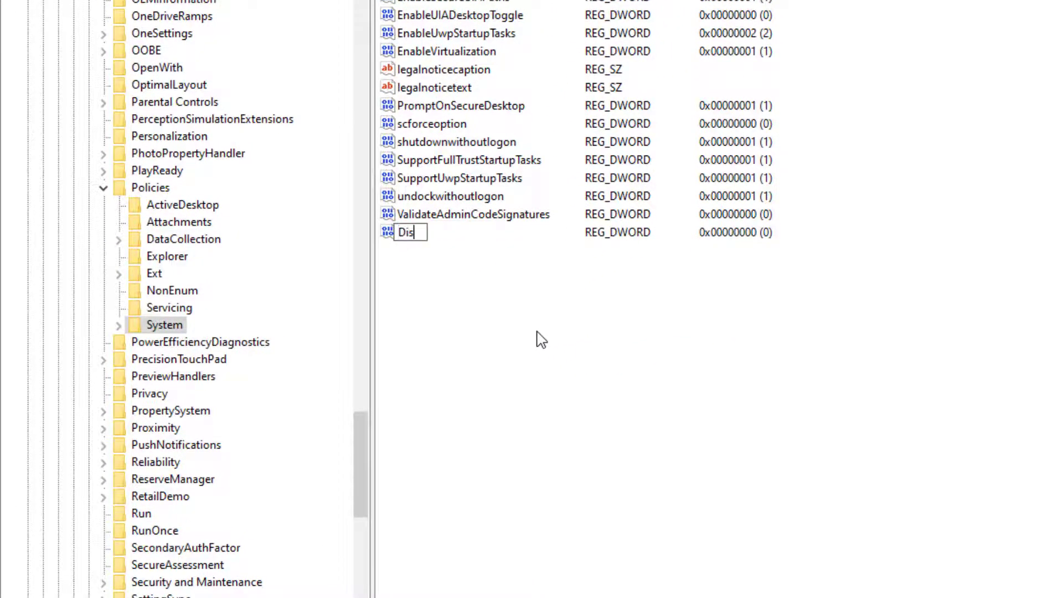
pyautogui.write('playLastLogon')
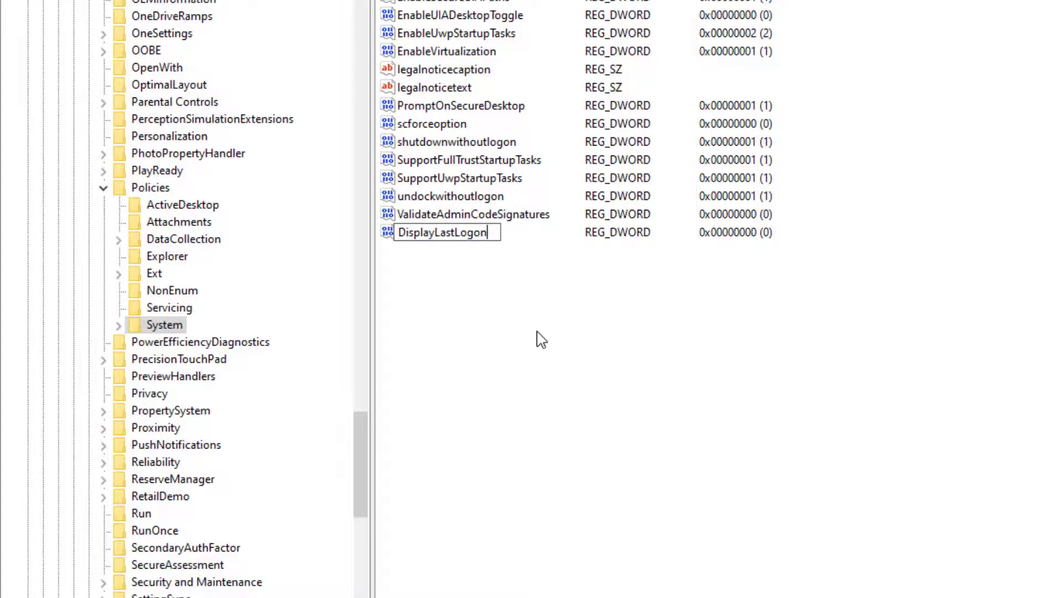
pyautogui.write('Info')
pyautogui.press('Return')
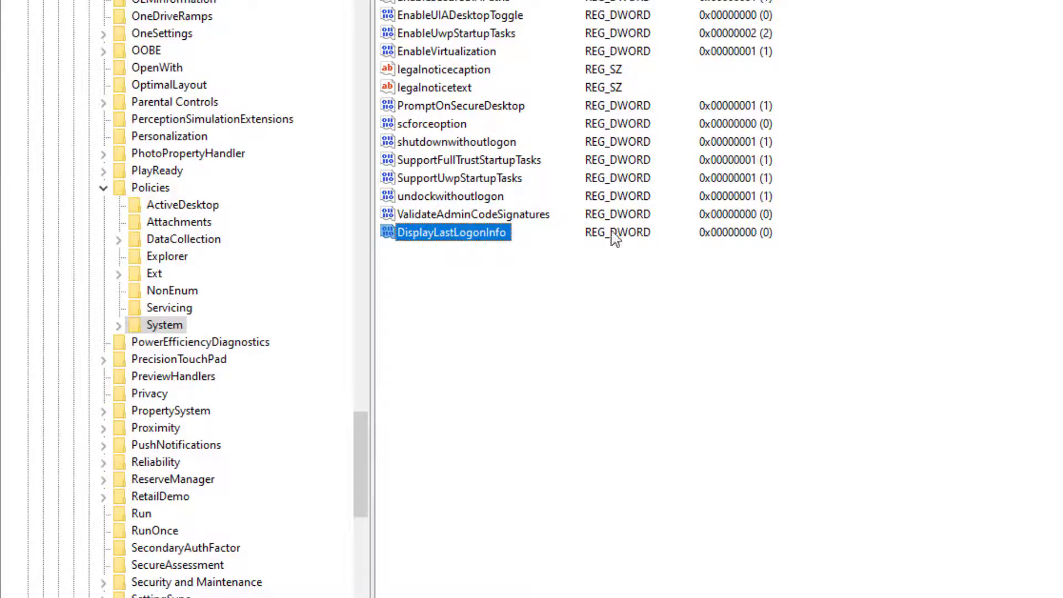
# - Set the value data of DisplayLastLogonInfo to 1 and close Registry Editor
pyautogui.doubleClick(473, 233)
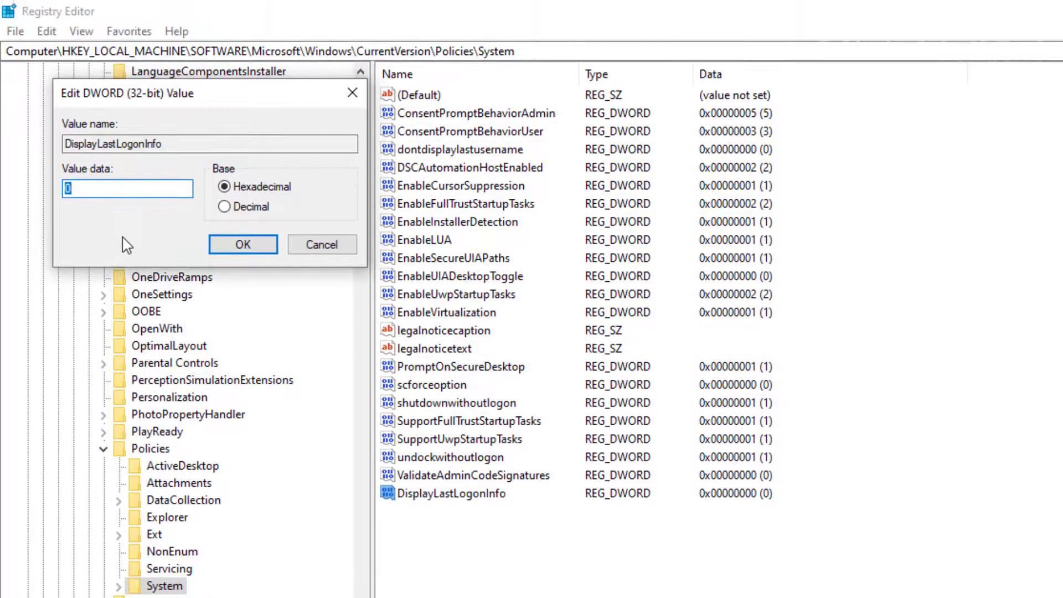
pyautogui.write('1')
pyautogui.press('Return')
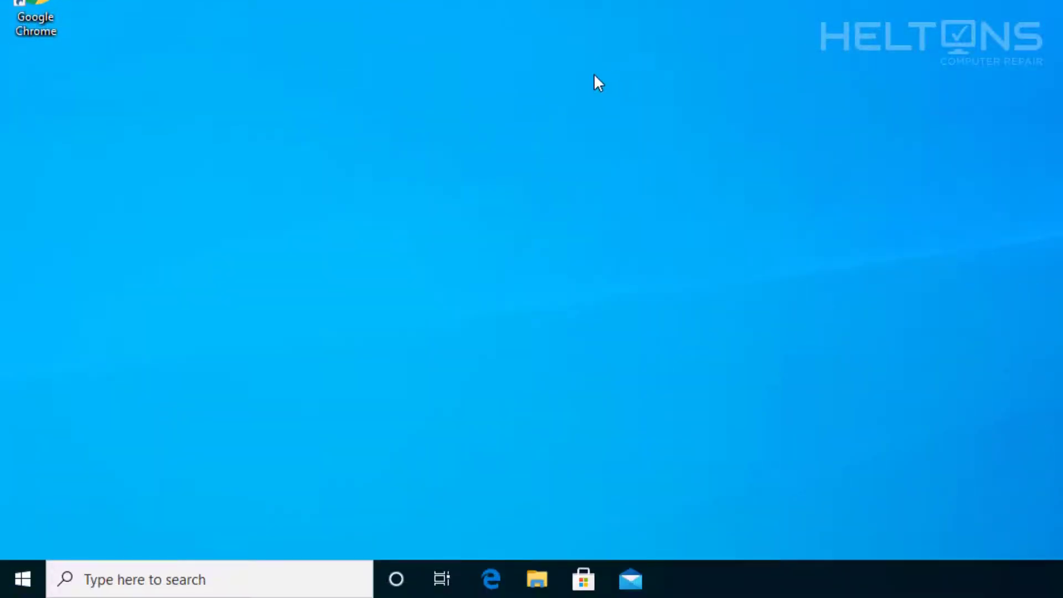
# - Sign out of the Windows account and dismiss the lock screen to reach the password prompt
pyautogui.click(23, 579)
pyautogui.click(22, 355)
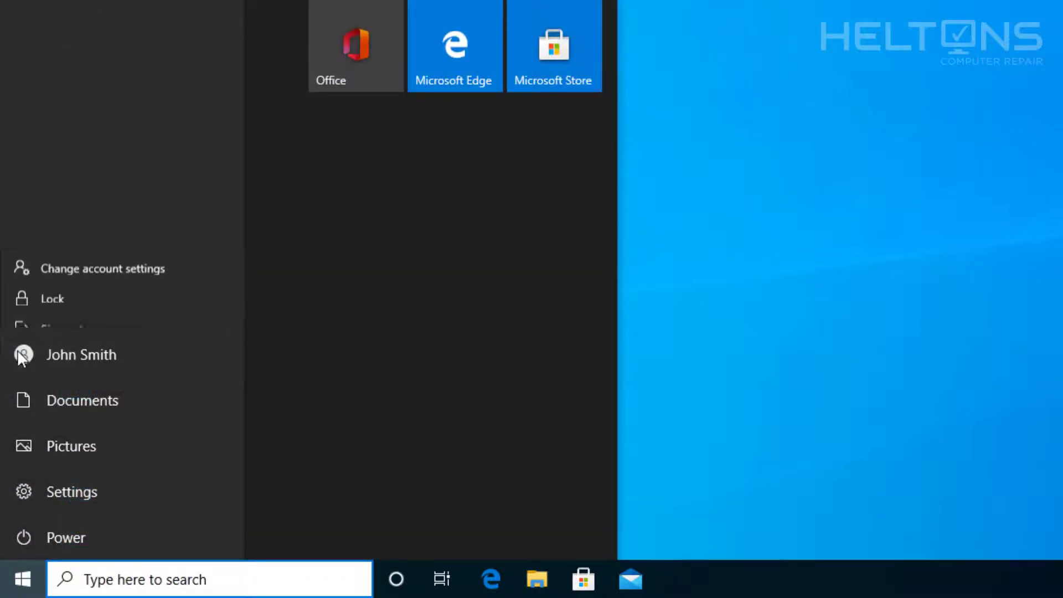
pyautogui.click(44, 311)
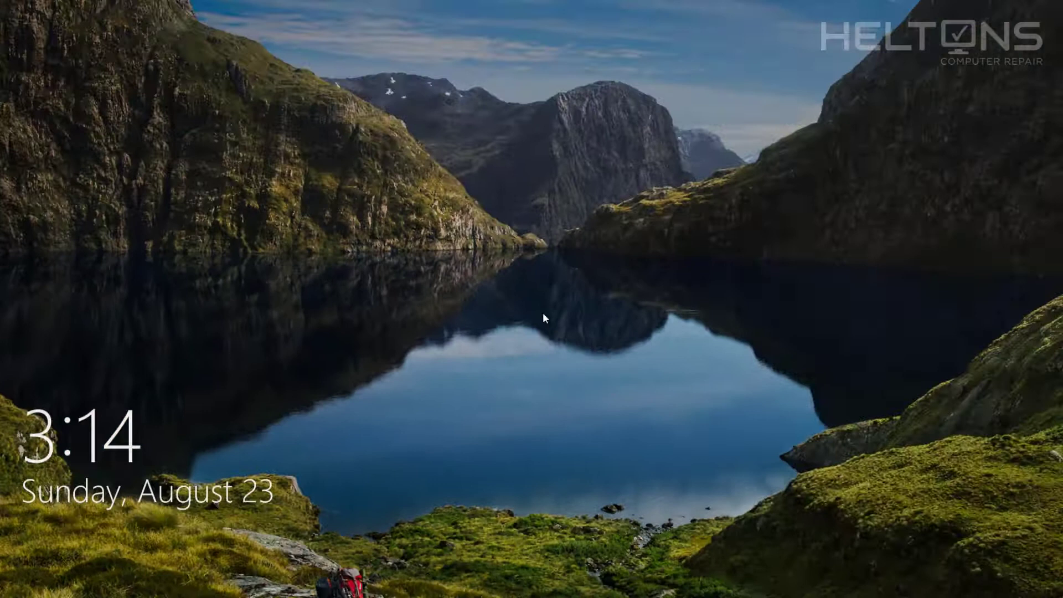
pyautogui.click(510, 331)
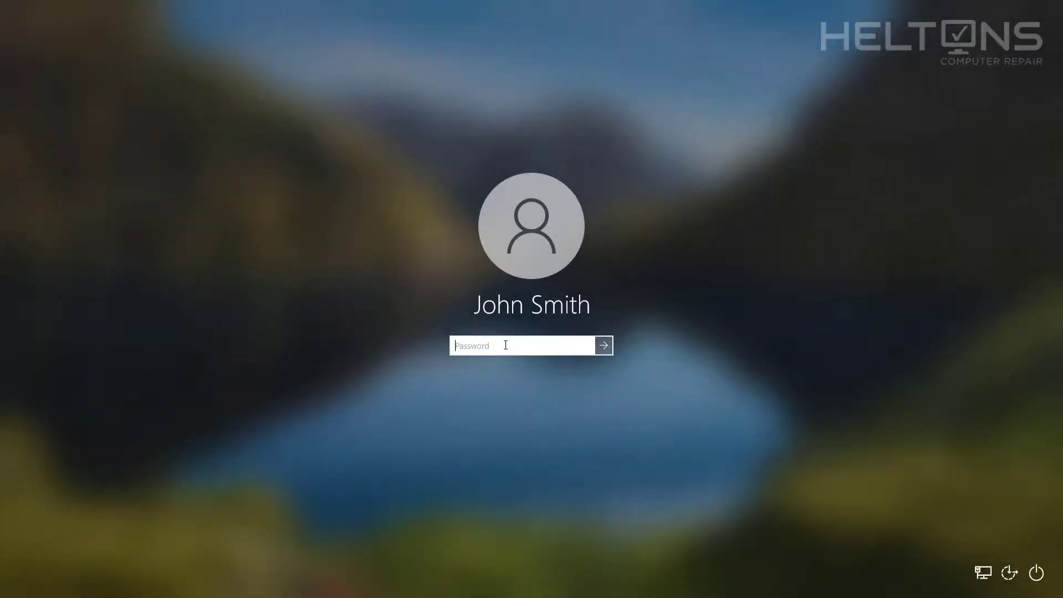
# - Submit sign-in attempts without a password, sign in with the account password, and dismiss the previous sign-in information
pyautogui.press('Return')
pyautogui.press('Return')
pyautogui.press('Return')
pyautogui.press('Return')
pyautogui.write('••••')
pyautogui.press('Return')
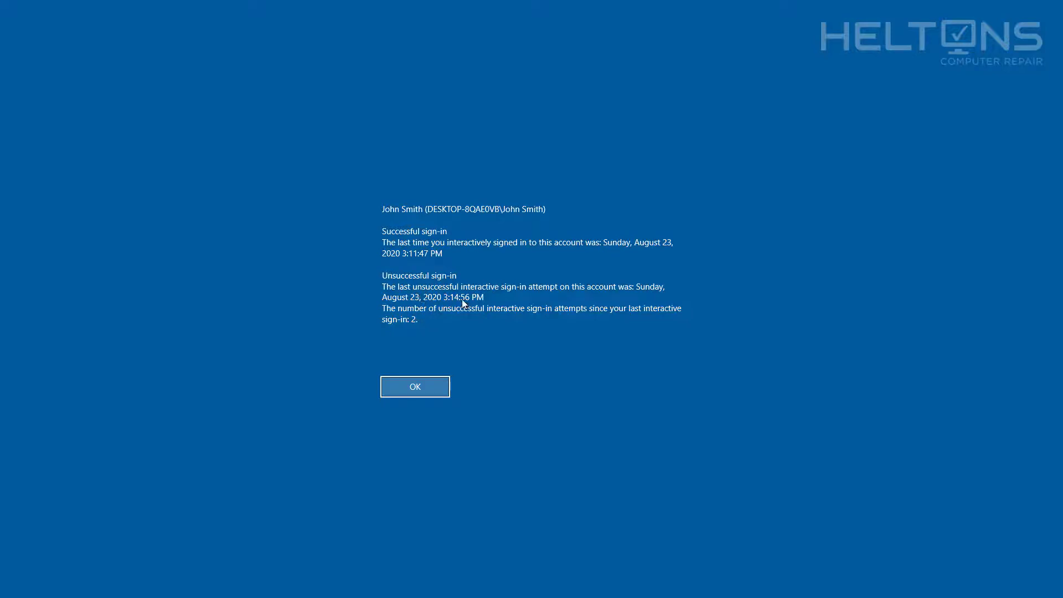
pyautogui.click(445, 391)
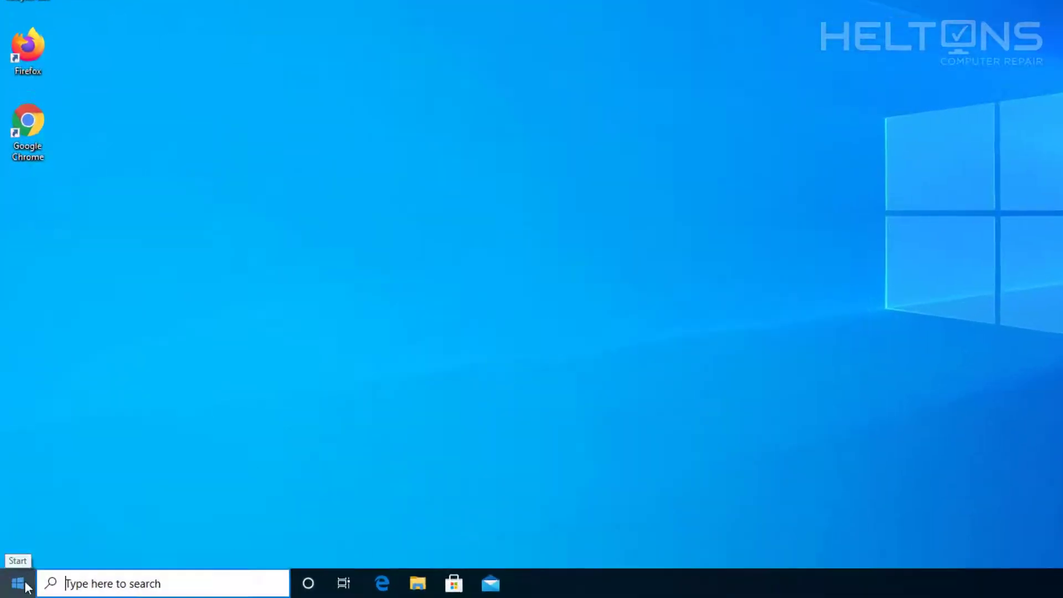
# - Search Windows for regedit, launch Registry Editor again and allow it to make changes to the device
pyautogui.click(25, 586)
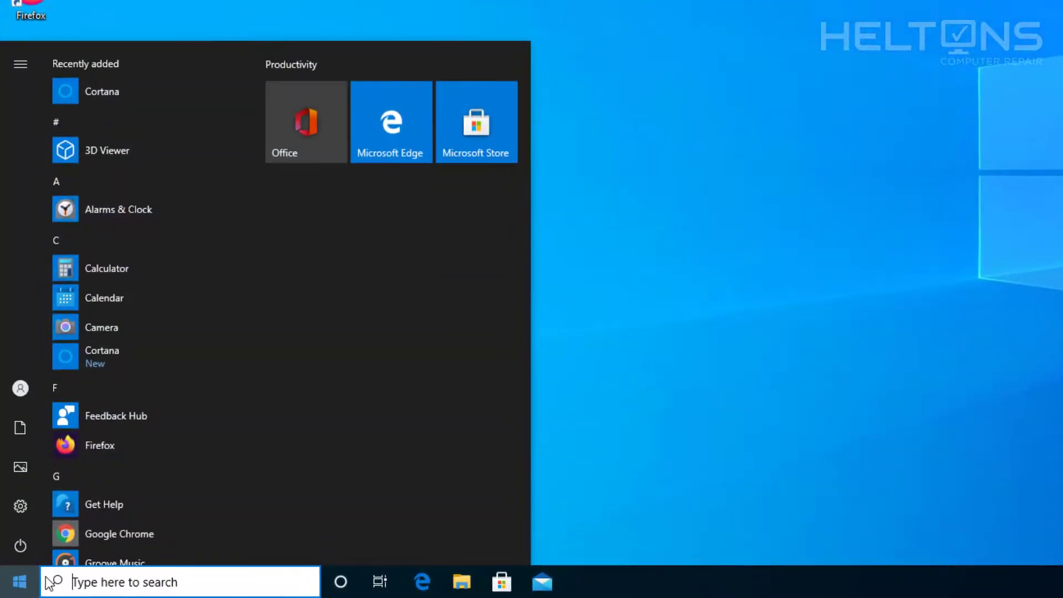
pyautogui.write('reiedut')
pyautogui.press('BackSpace')
pyautogui.press('BackSpace')
pyautogui.press('BackSpace')
pyautogui.press('BackSpace')
pyautogui.press('BackSpace')
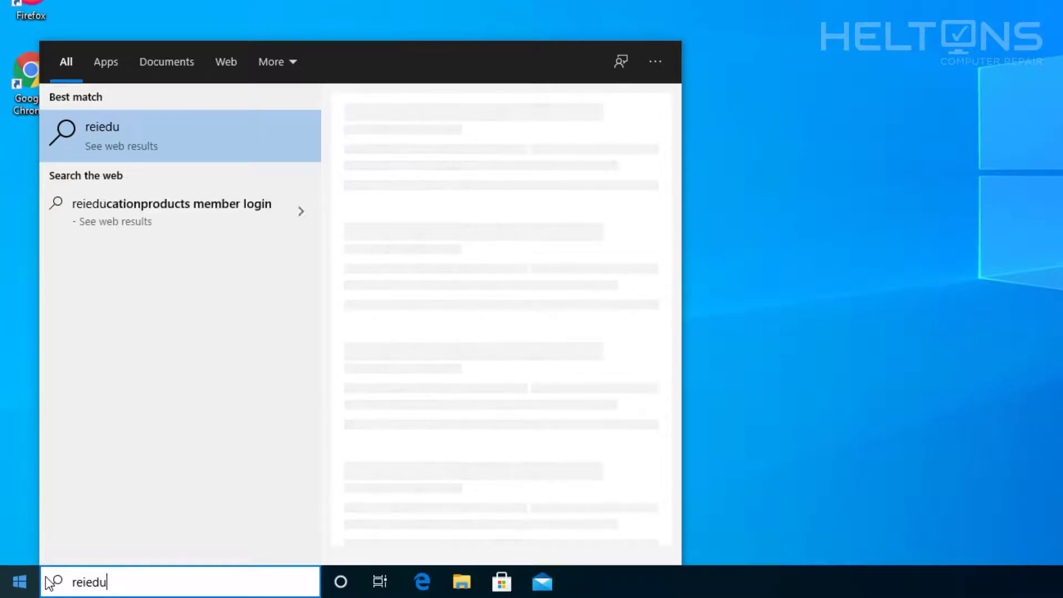
pyautogui.write('gedit')
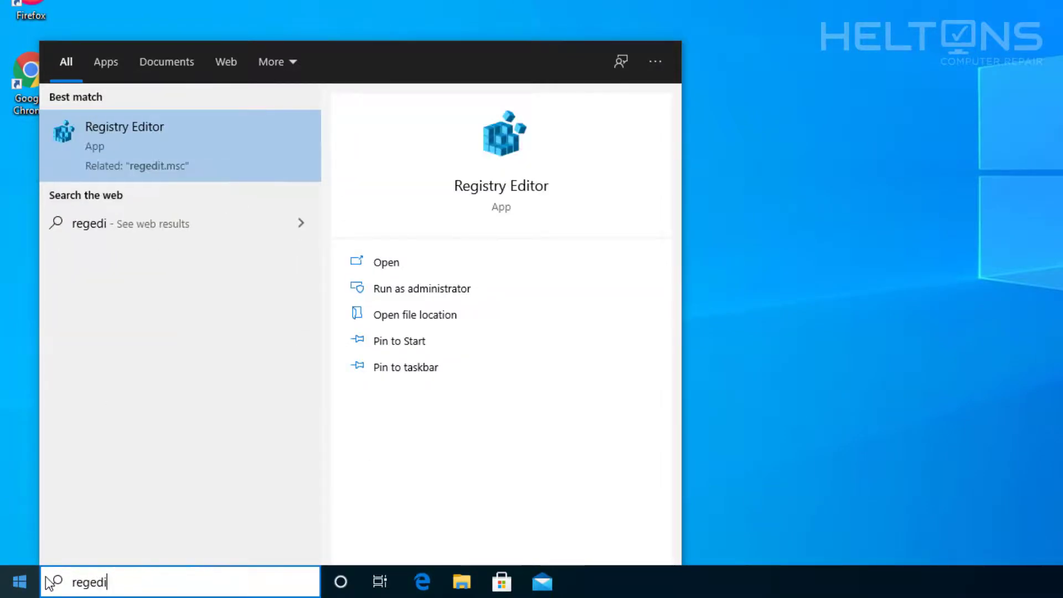
pyautogui.press('Return')
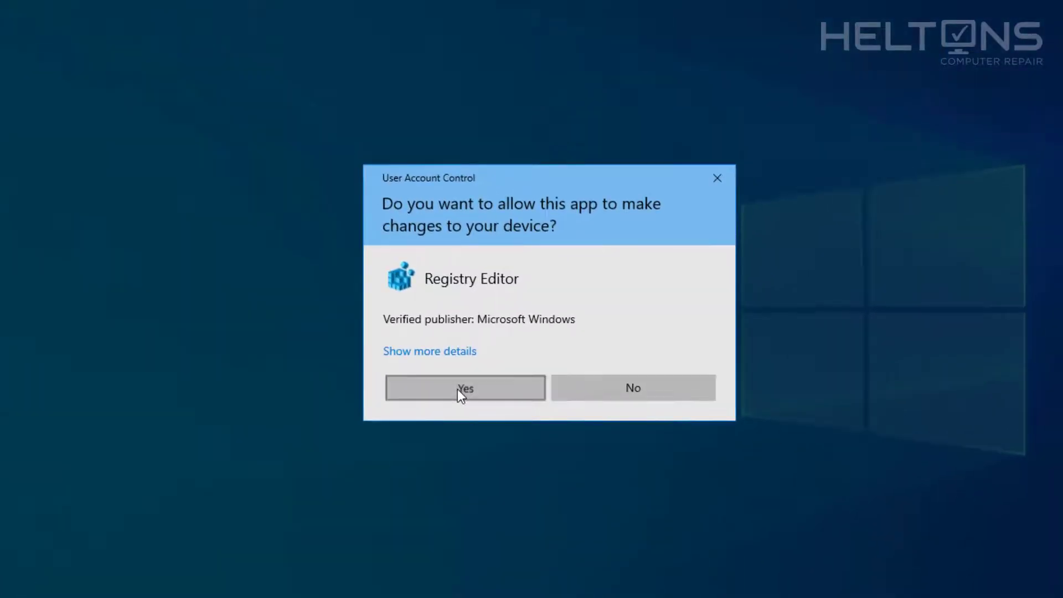
pyautogui.click(457, 389)
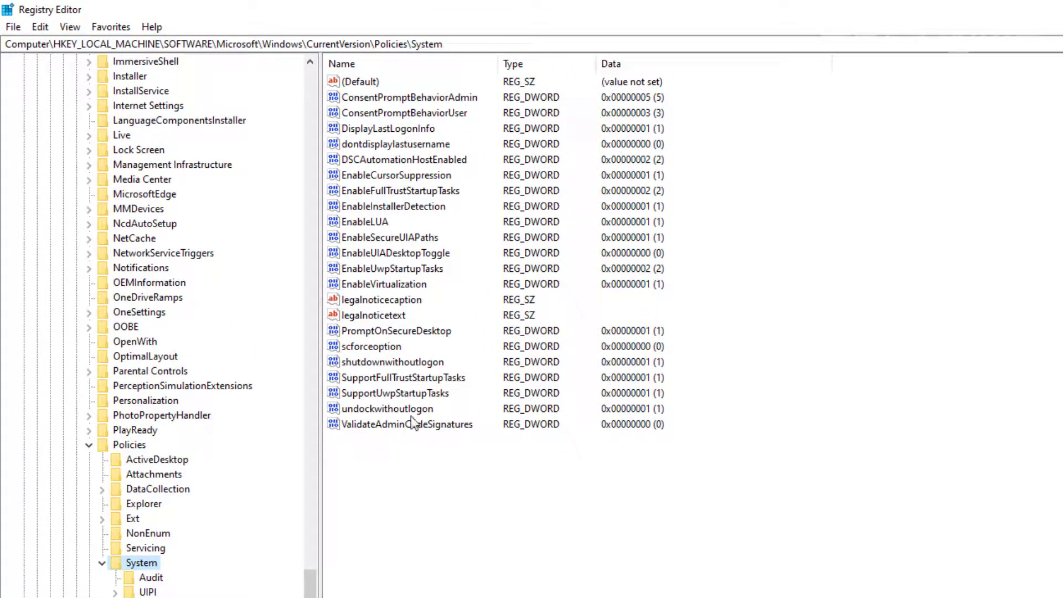
# - Set the value data of DisplayLastLogonInfo in the System key to 0
pyautogui.click(387, 130)
pyautogui.doubleClick(387, 131)
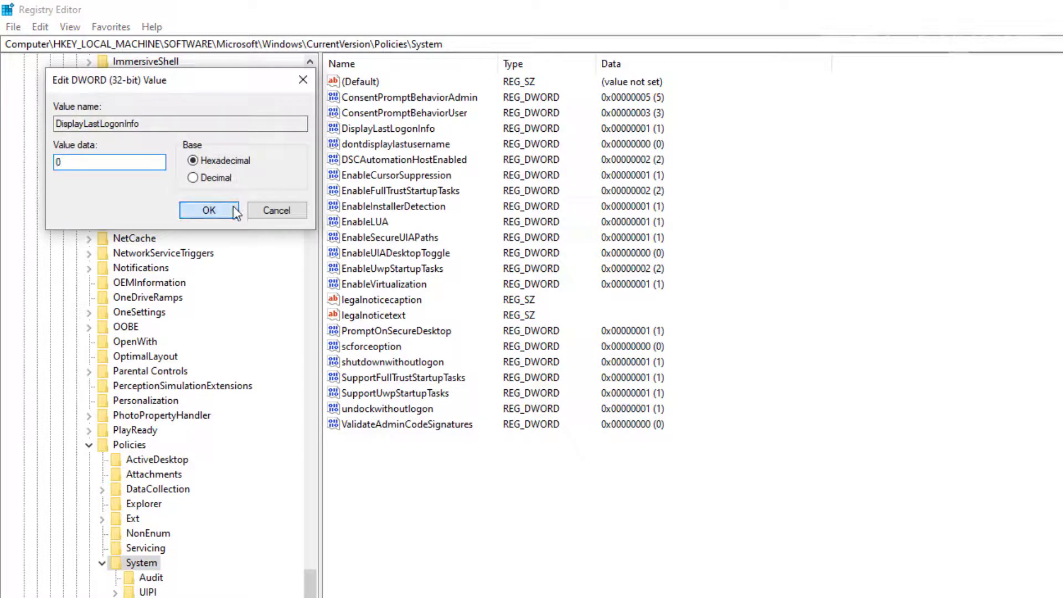
pyautogui.click(234, 205)
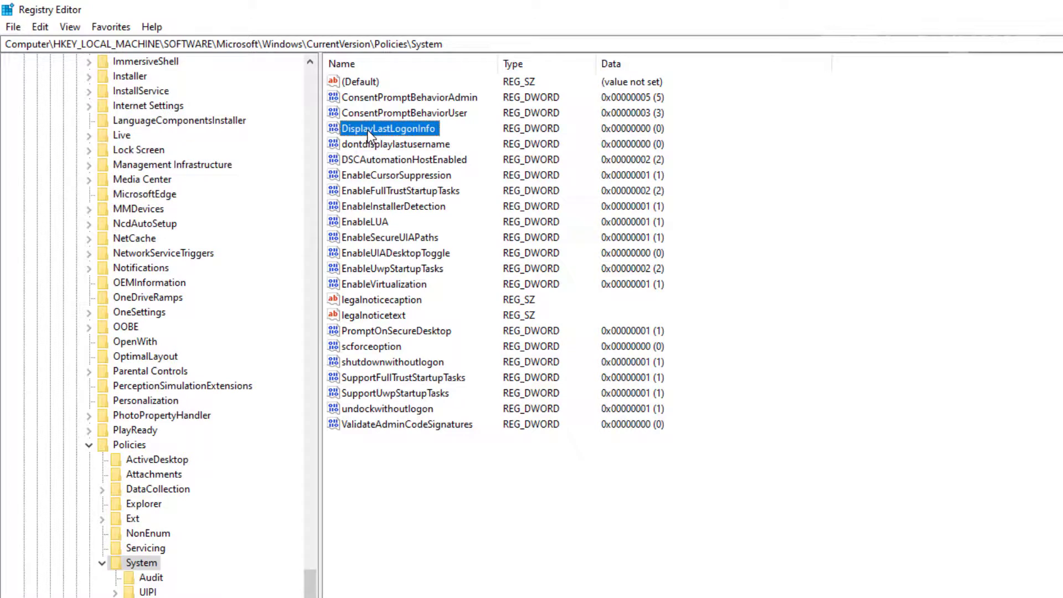
# - Permanently delete the DisplayLastLogonInfo value from the System key and close Registry Editor
pyautogui.rightClick(367, 130)
pyautogui.click(408, 184)
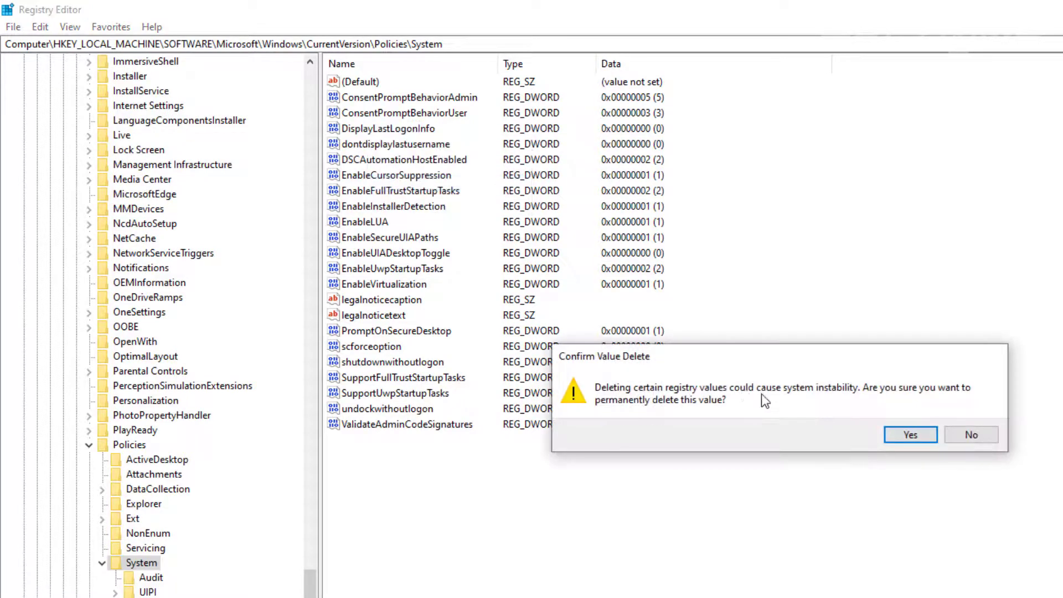
pyautogui.click(908, 436)
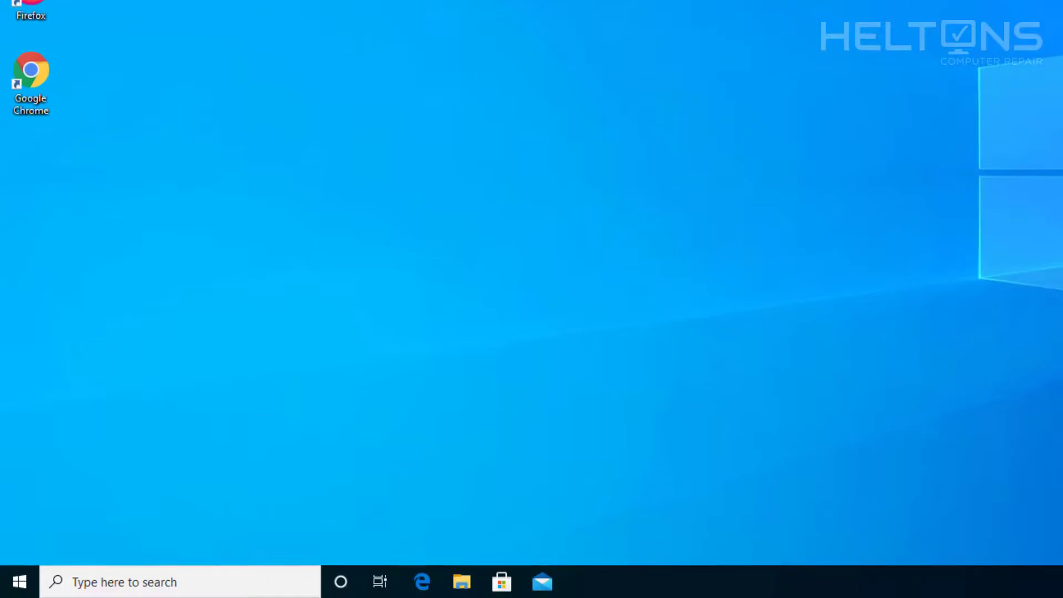
# - Sign out of the Windows account and sign back in with the account password
pyautogui.click(16, 582)
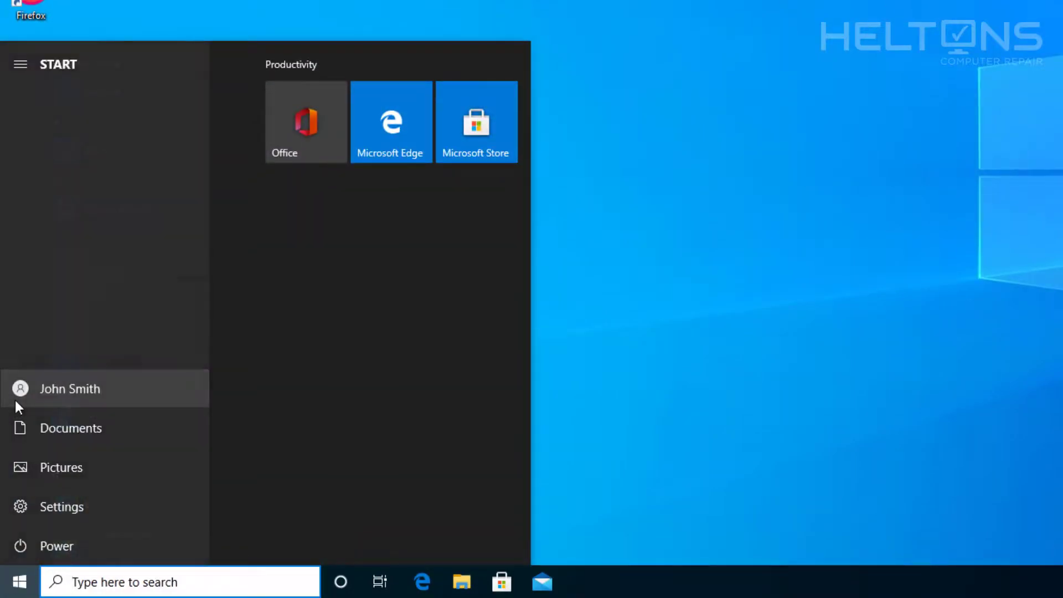
pyautogui.click(14, 397)
pyautogui.click(50, 349)
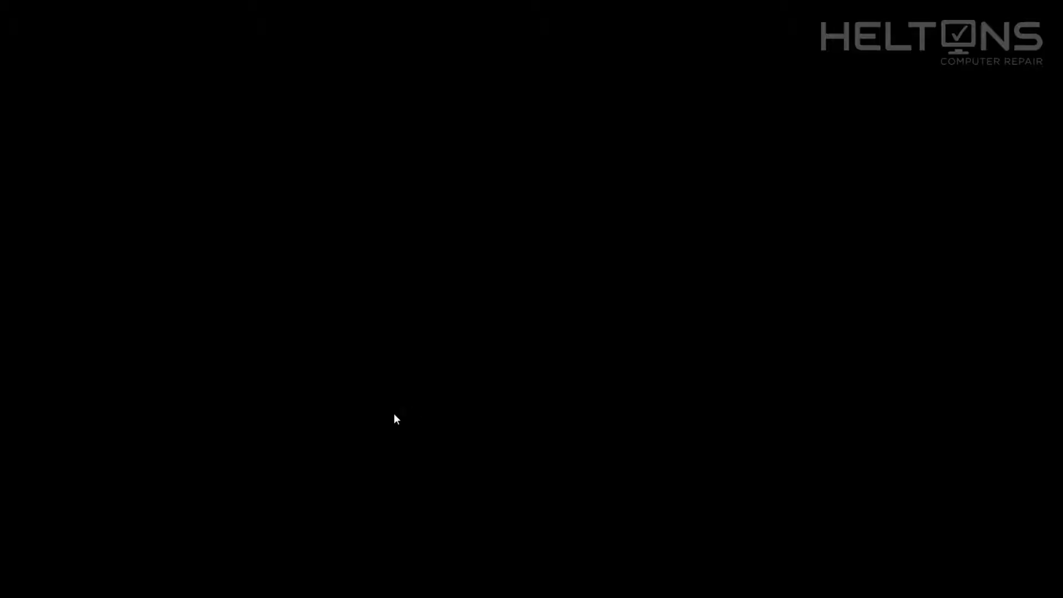
pyautogui.click(496, 328)
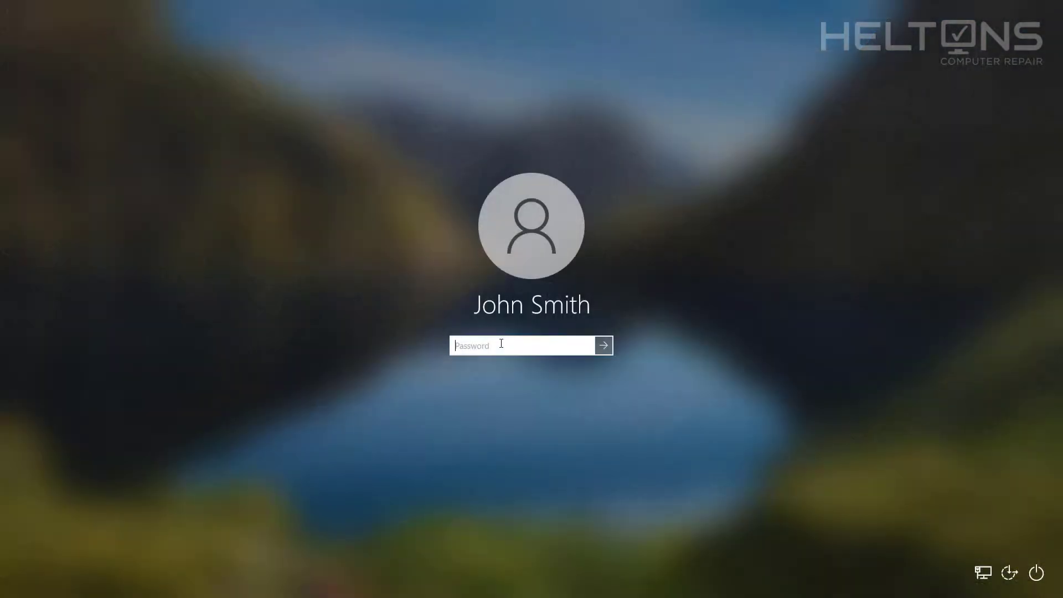
pyautogui.write('•')
pyautogui.press('Return')
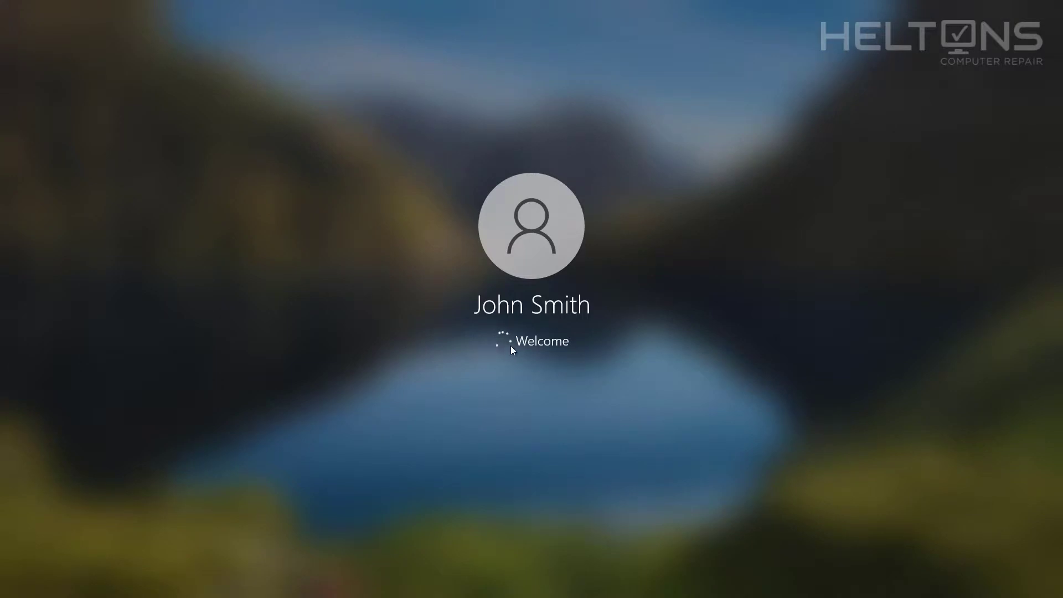